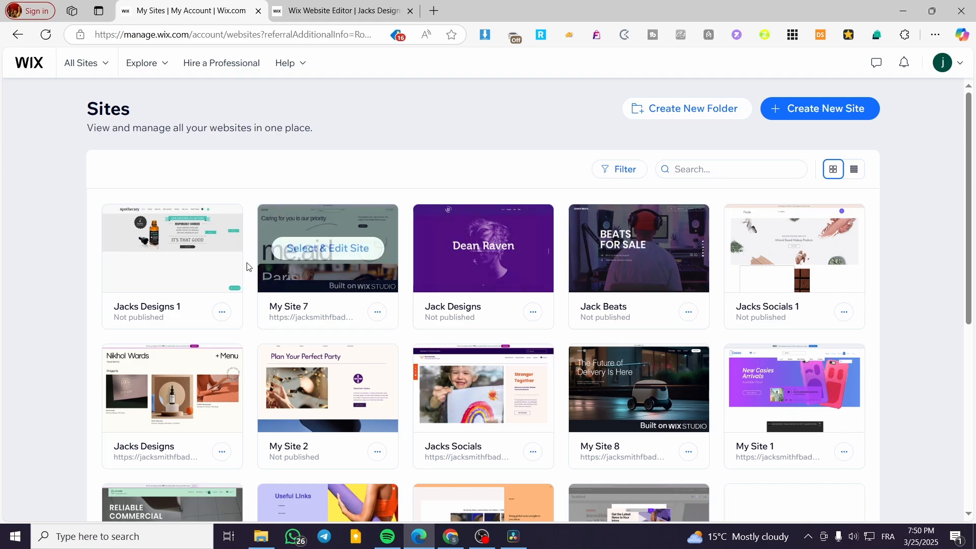
Open Create New Site in a separate browser tab and view it.
mouse_move(199, 265)
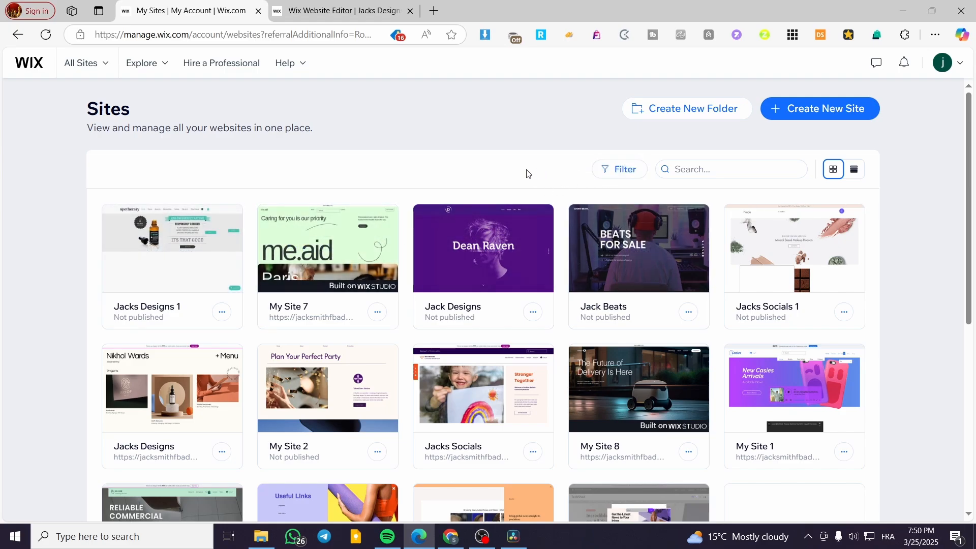
right_click(817, 114)
click(833, 122)
click(477, 5)
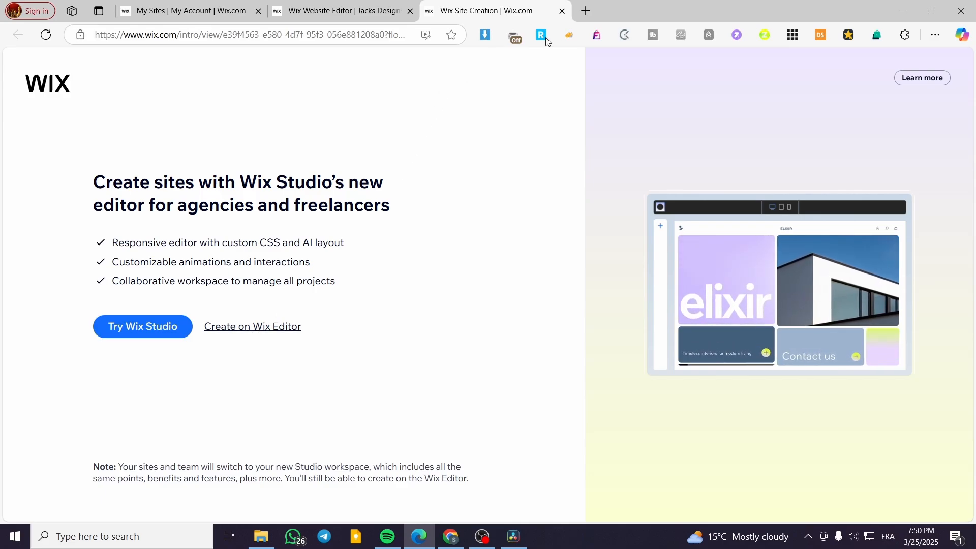
Close the site creation tab and open Jacks Designs 1 with Select & Edit Site.
click(562, 10)
click(189, 10)
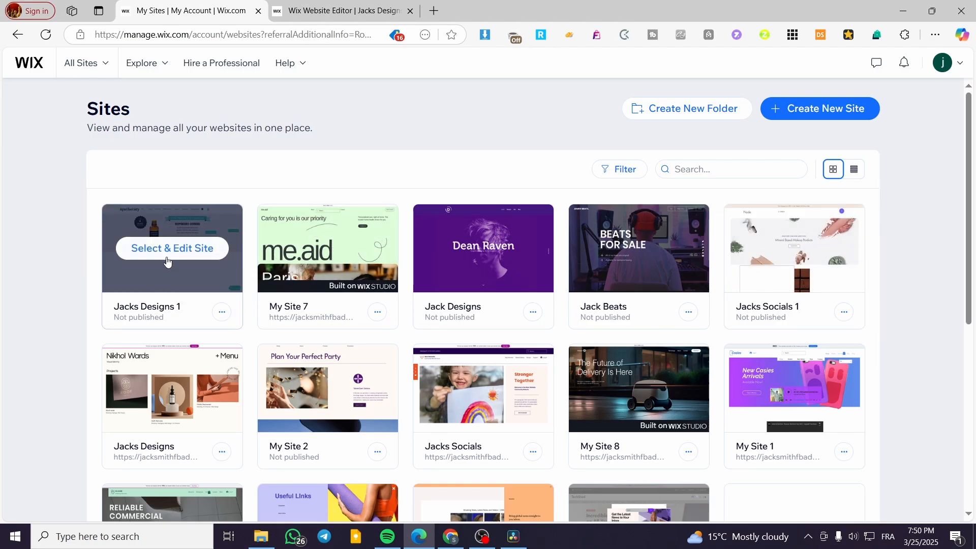
click(168, 260)
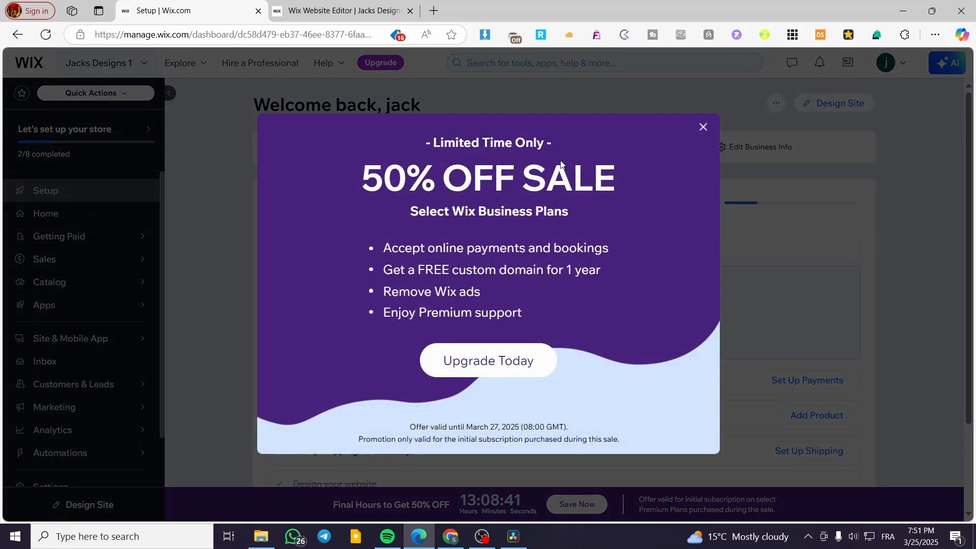
Dismiss the 50% OFF sale popup on the Jacks Designs 1 dashboard.
click(703, 127)
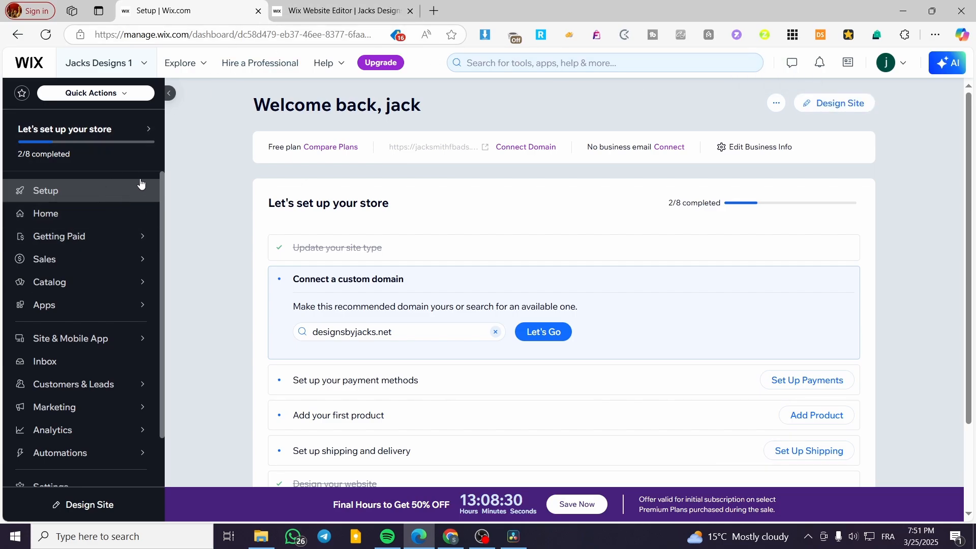
In the Website Editor, delete the AI Site-Chat widget and review the Apothecary homepage.
click(340, 11)
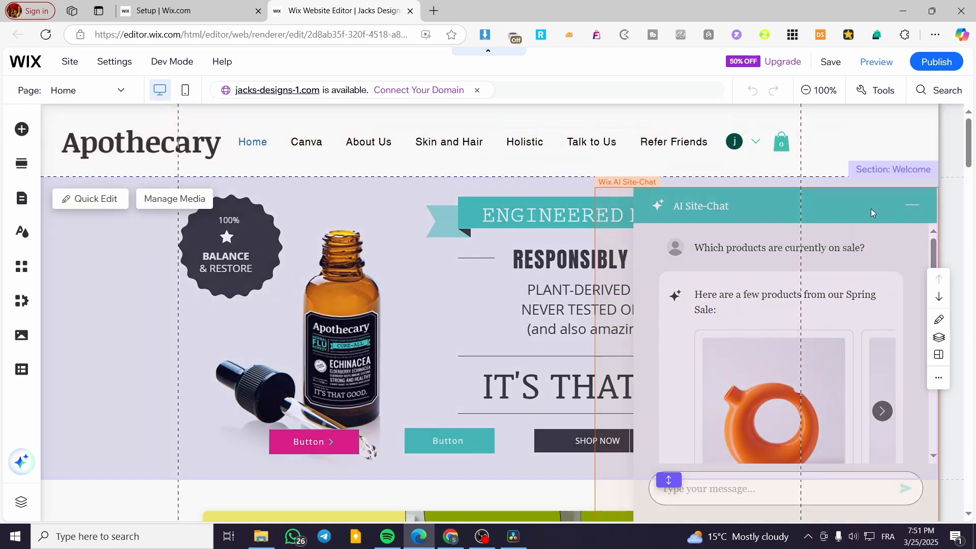
click(916, 202)
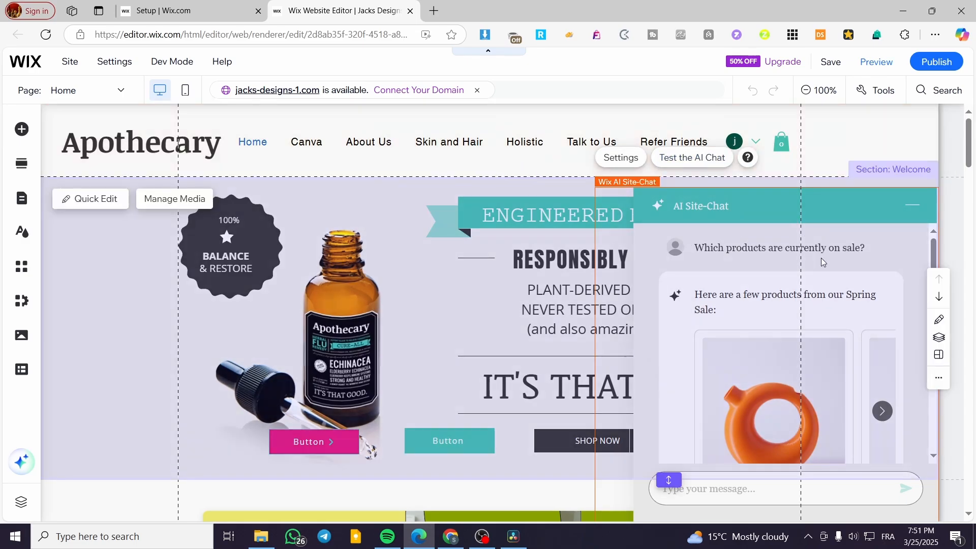
key(Delete)
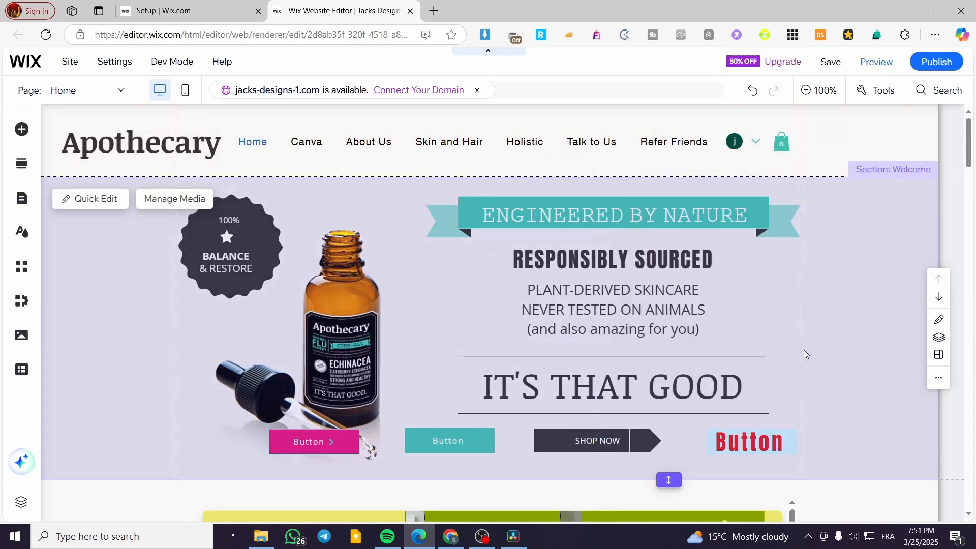
scroll(630, 278, down, 5)
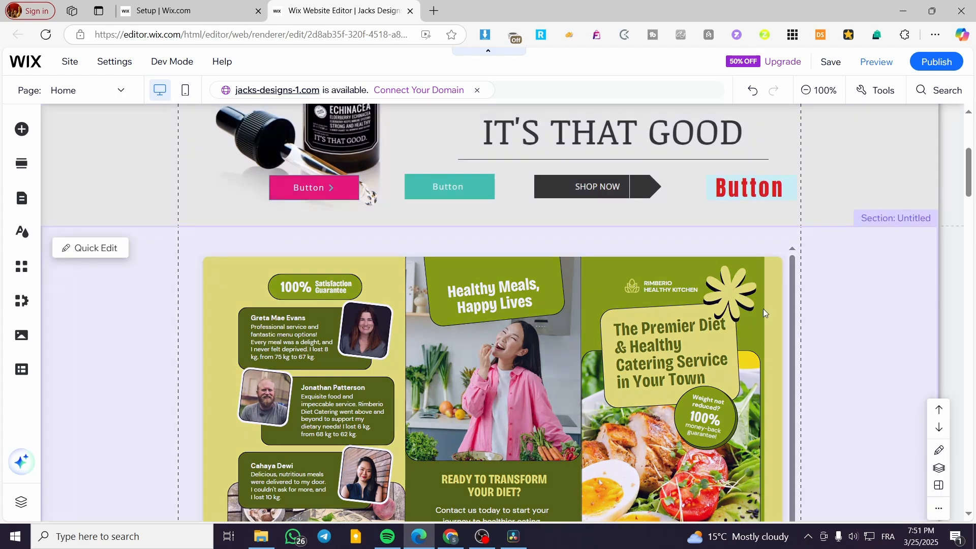
scroll(755, 306, down, 5)
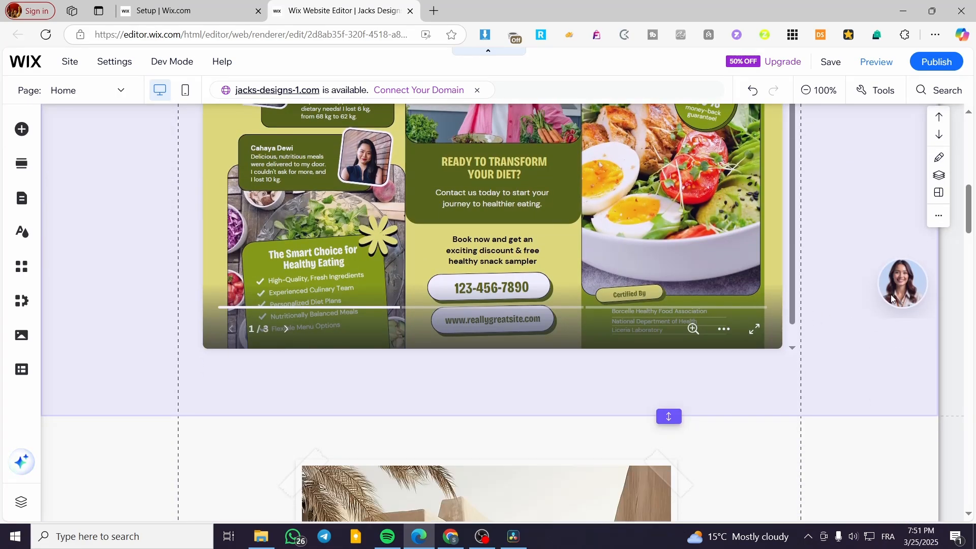
scroll(671, 293, down, 6)
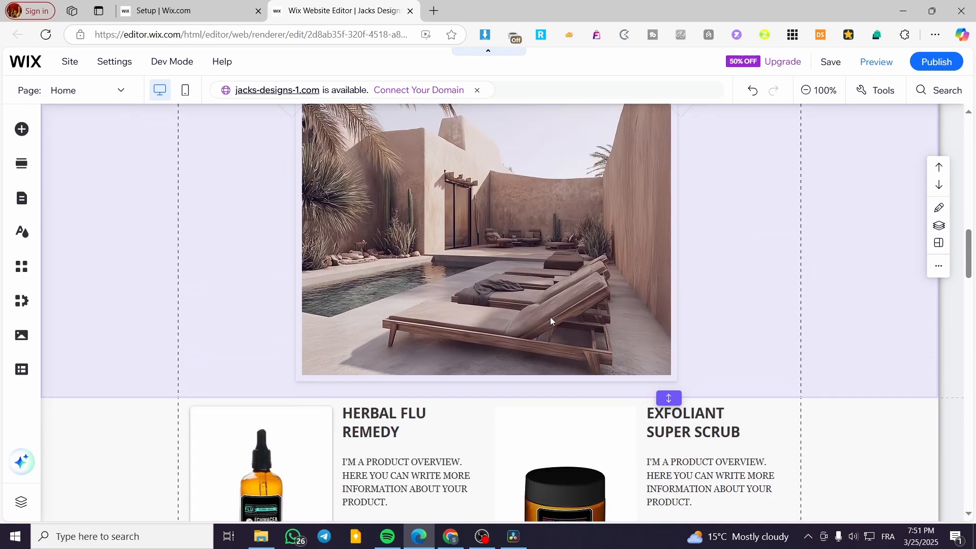
scroll(542, 349, down, 5)
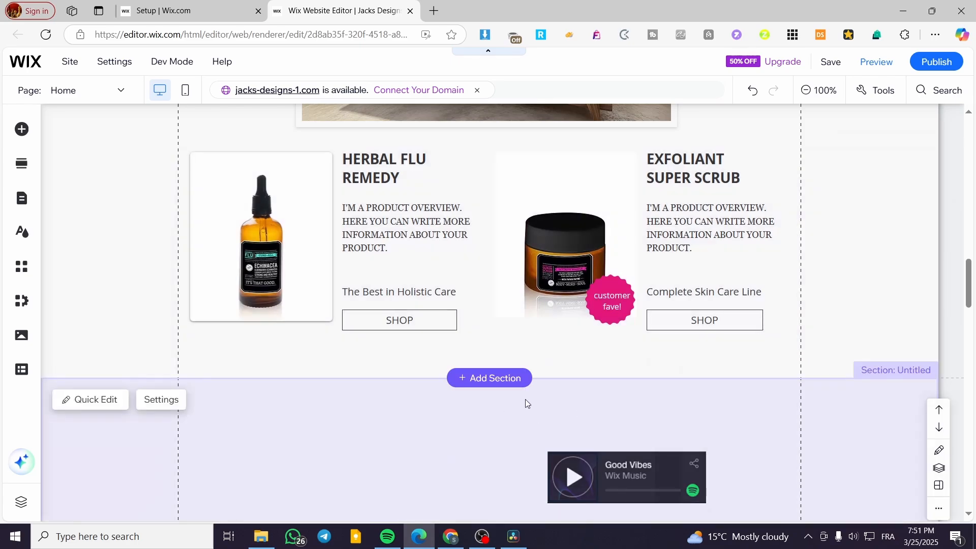
scroll(559, 392, down, 3)
scroll(533, 334, up, 20)
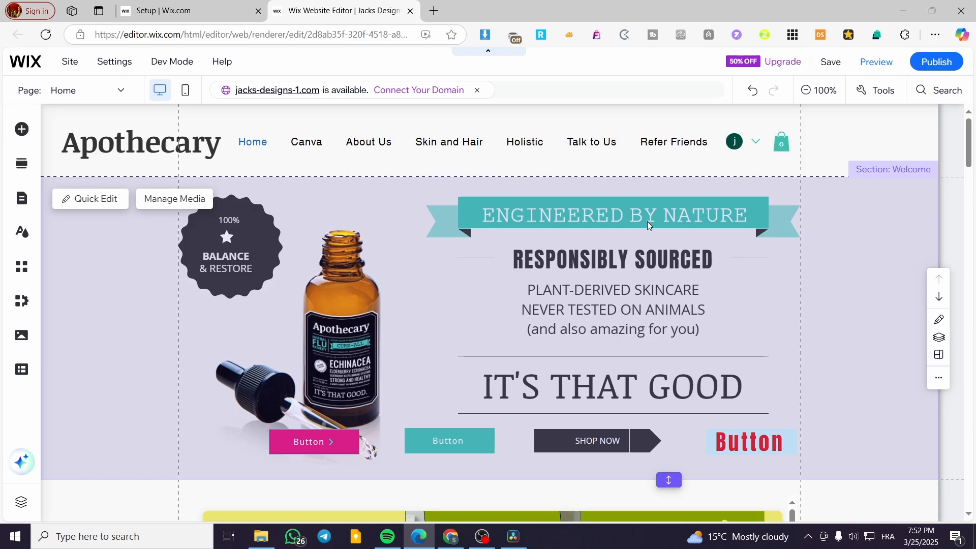
scroll(504, 263, down, 10)
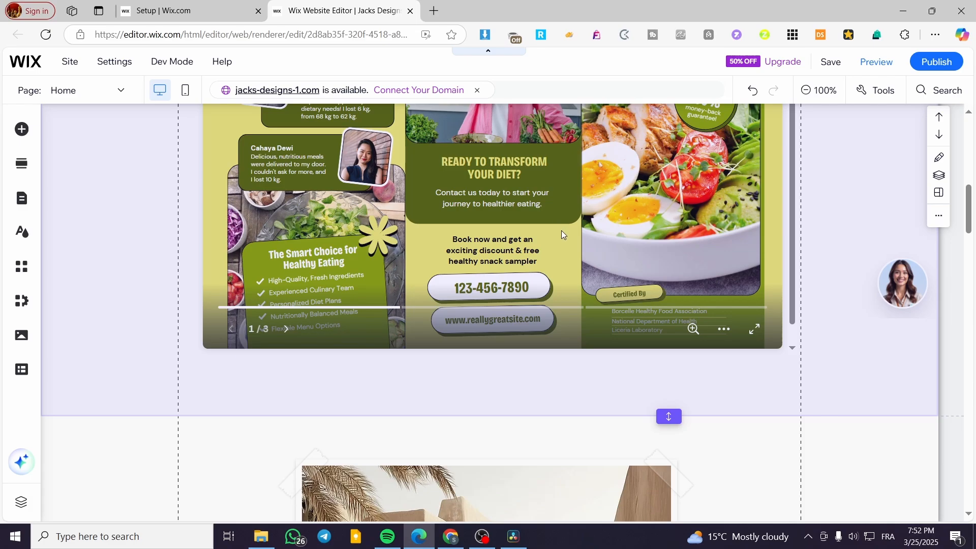
scroll(561, 230, up, 8)
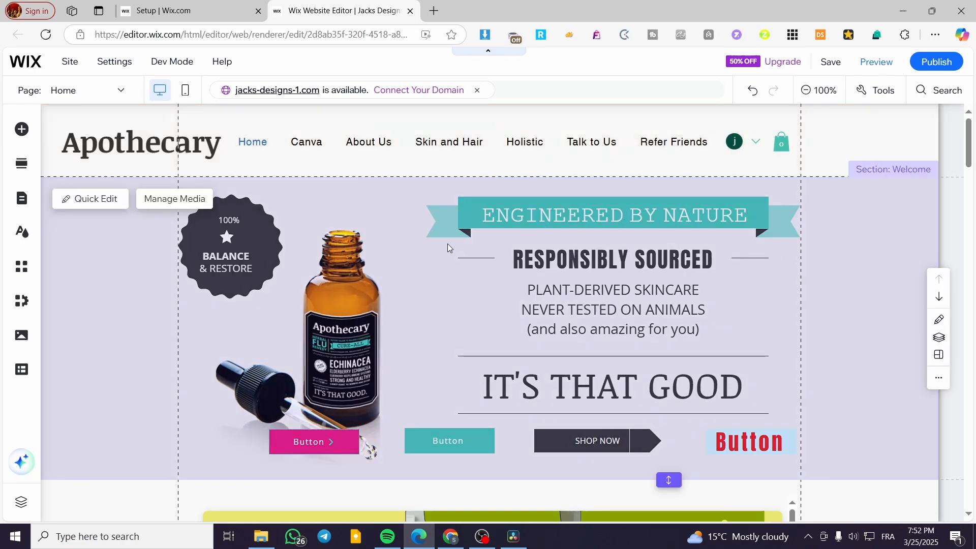
click(472, 315)
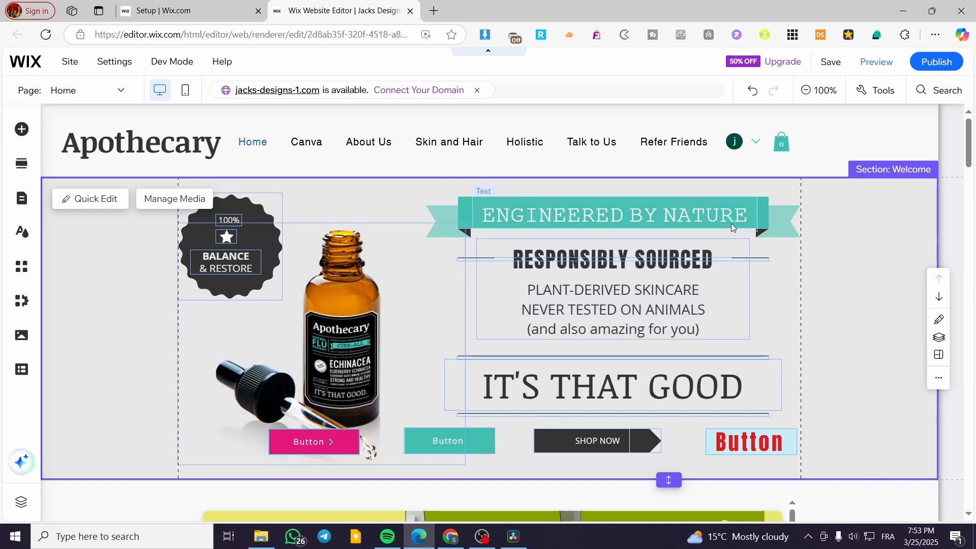
drag(706, 218, 706, 212)
click(840, 263)
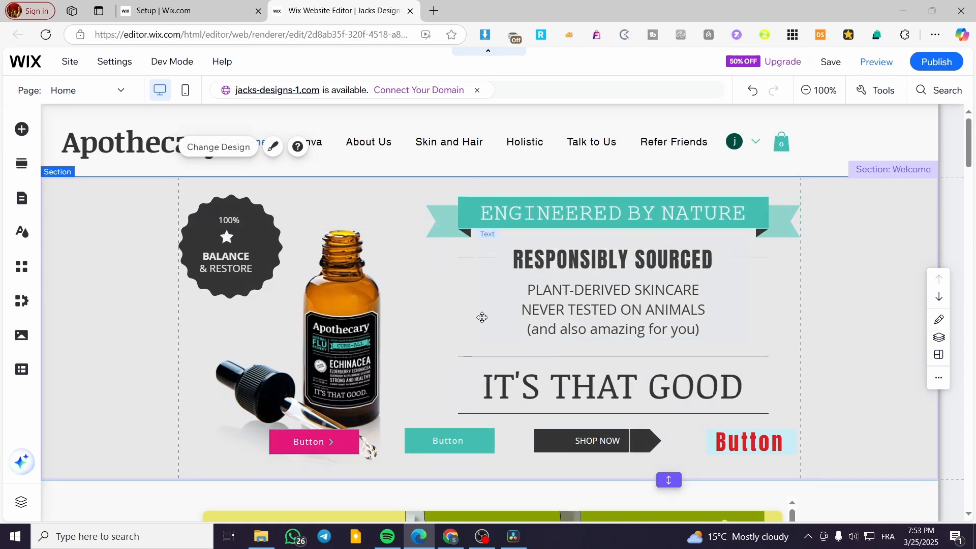
click(369, 385)
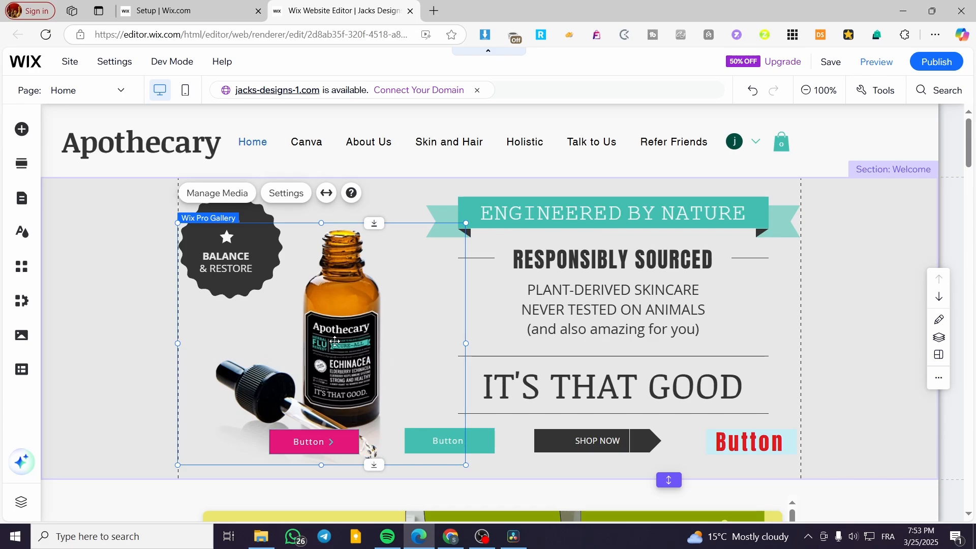
drag(359, 363, 362, 360)
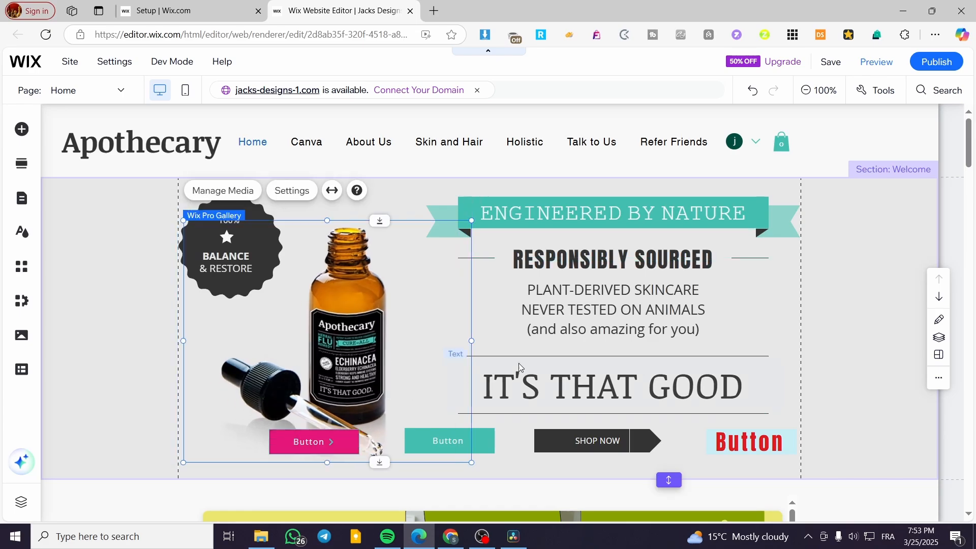
key(ctrl+z)
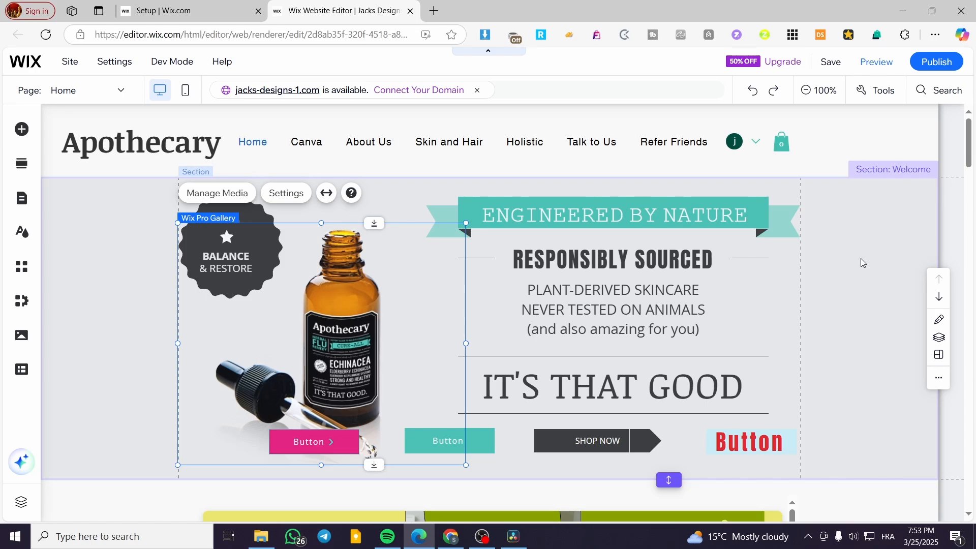
key(Delete)
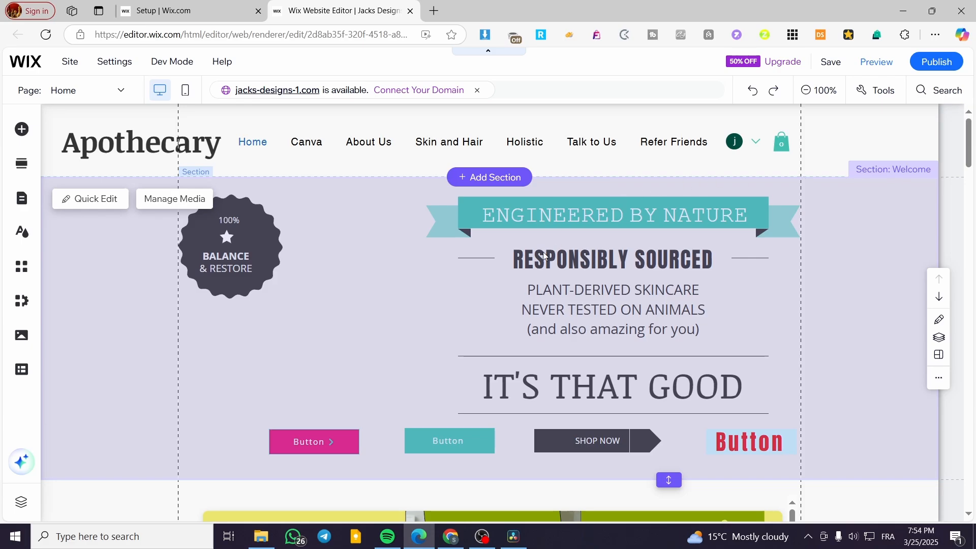
key(ctrl+z)
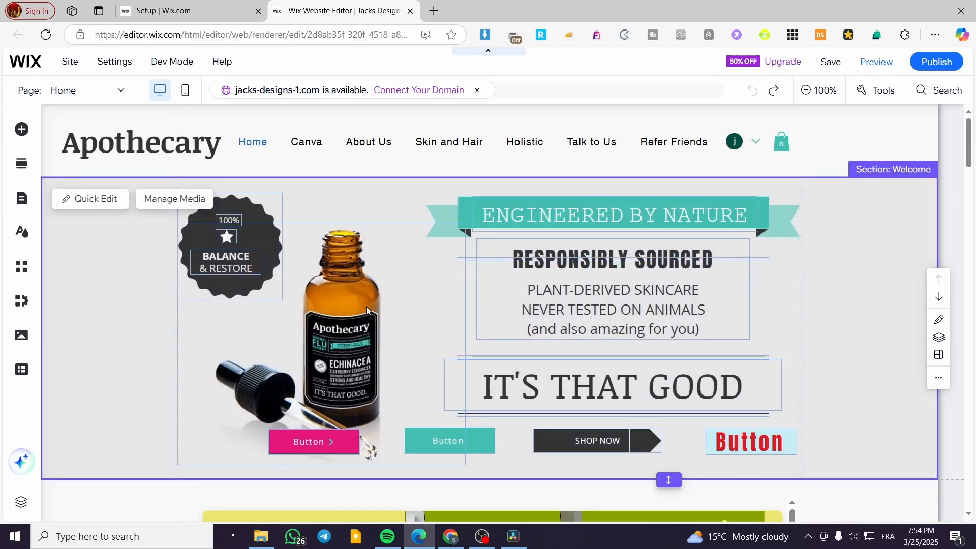
scroll(709, 291, down, 3)
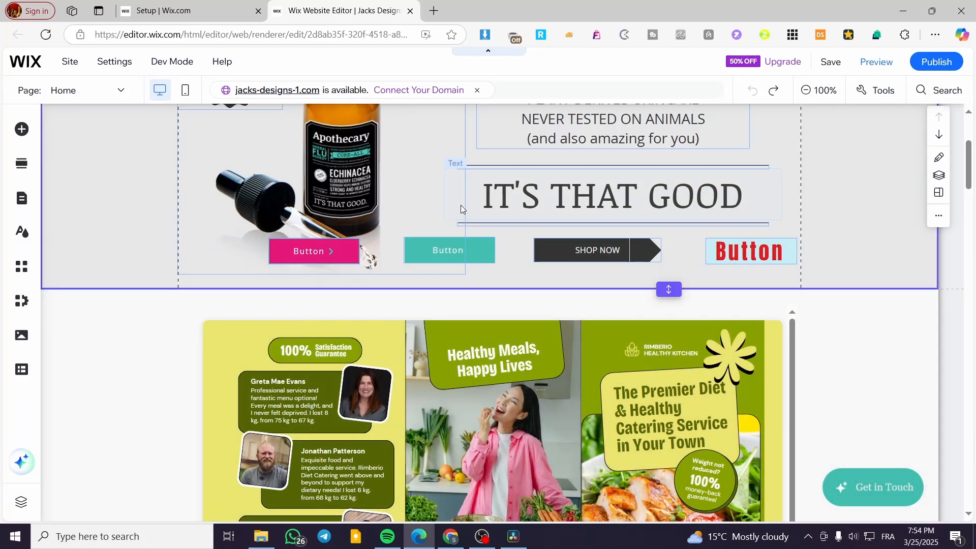
scroll(755, 239, up, 3)
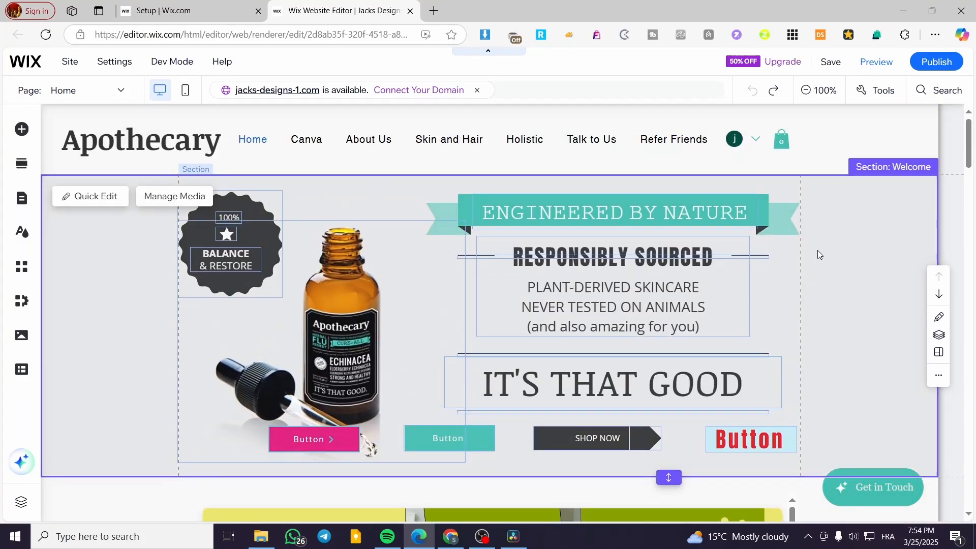
scroll(817, 251, down, 6)
scroll(785, 283, down, 3)
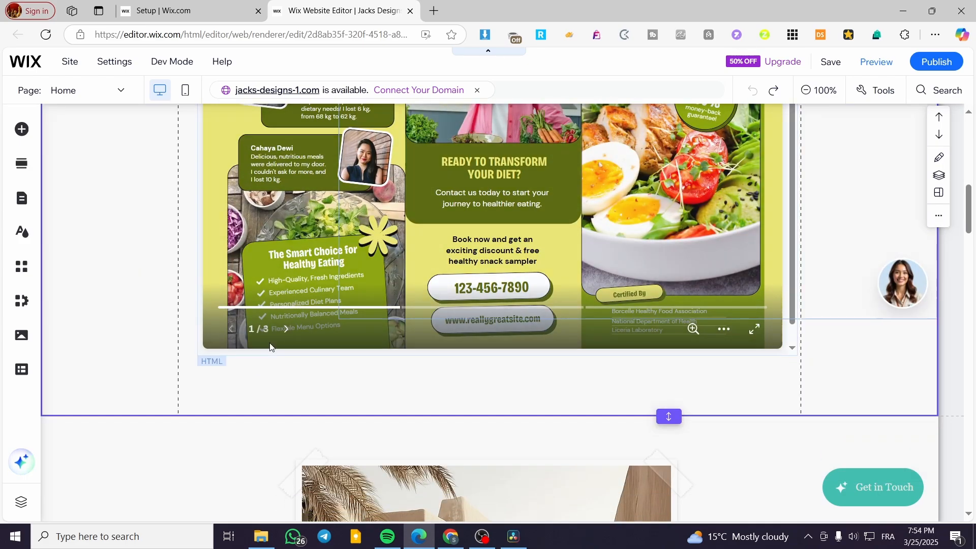
scroll(276, 330, up, 3)
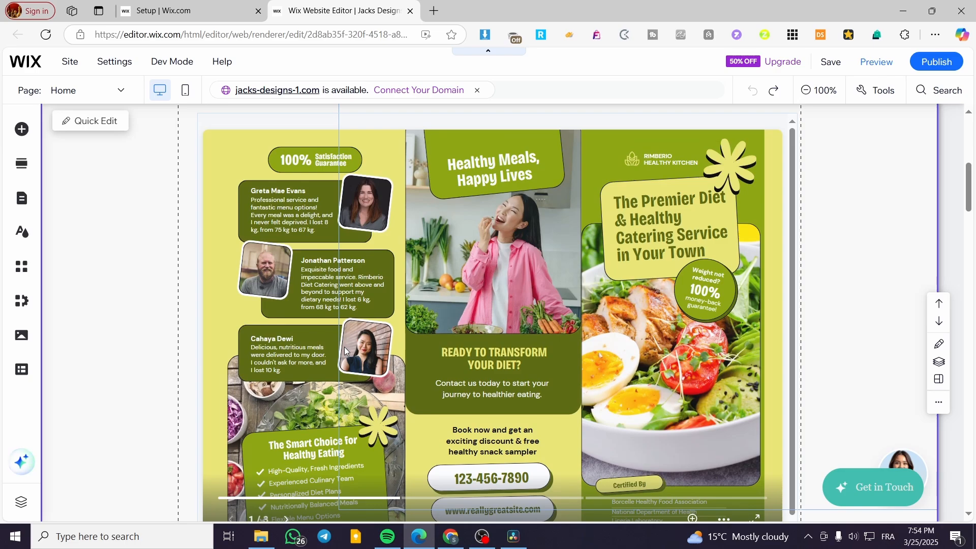
click(486, 289)
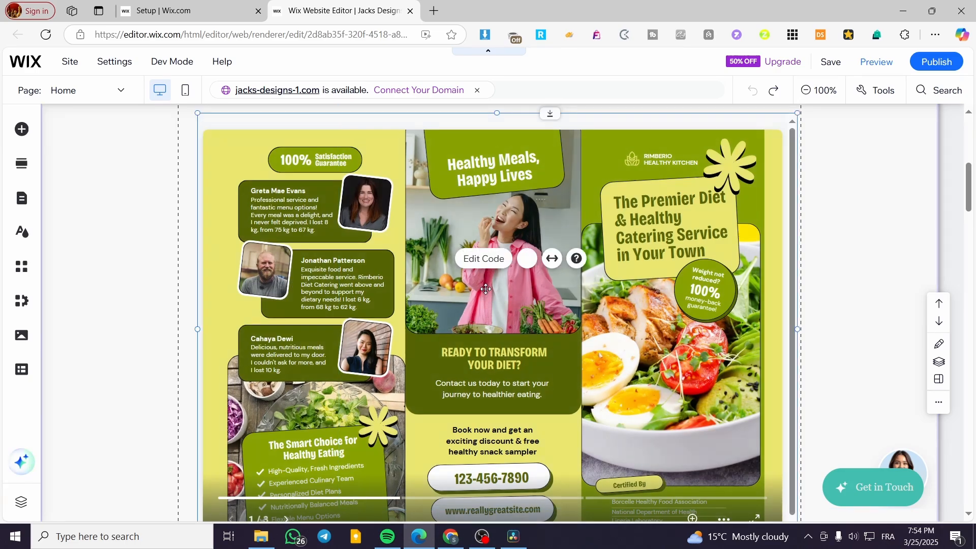
click(497, 263)
scroll(674, 297, down, 2)
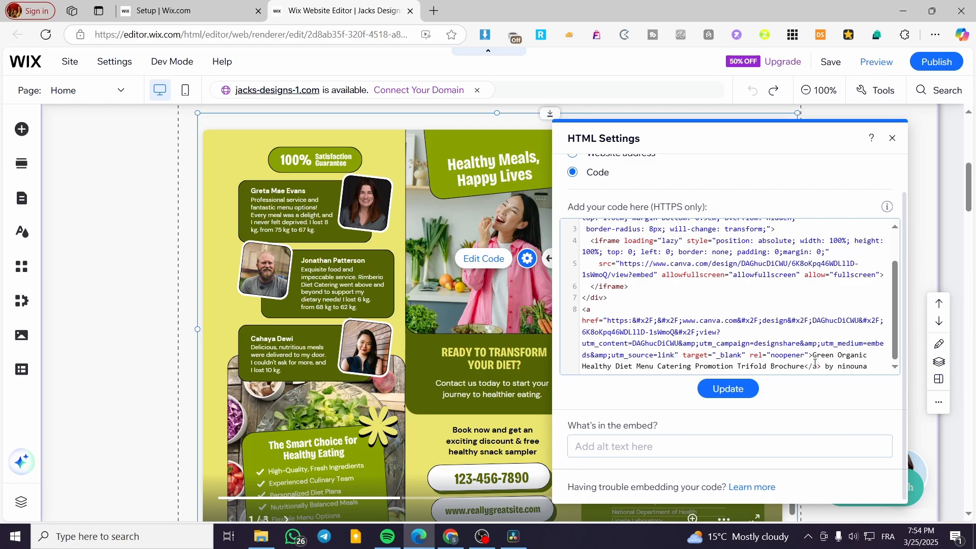
scroll(812, 362, up, 3)
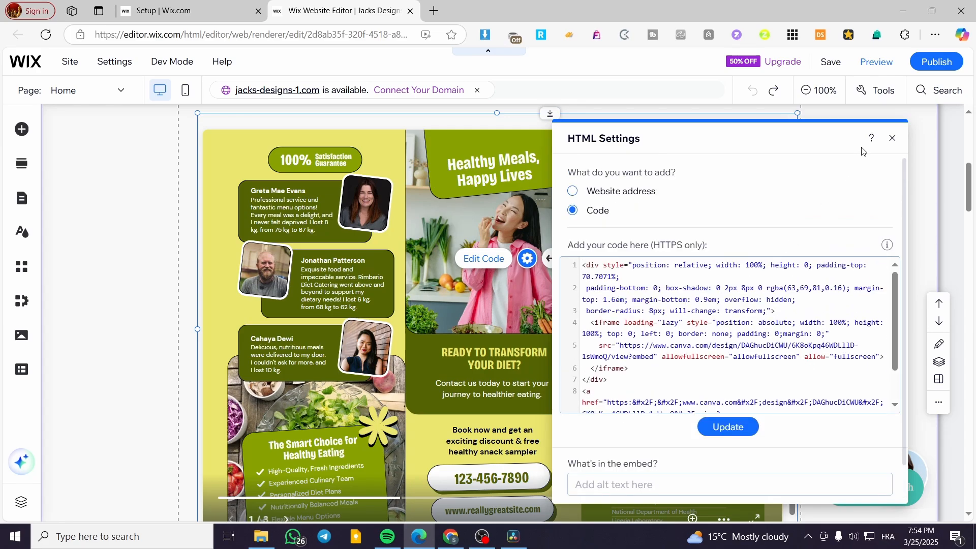
click(892, 138)
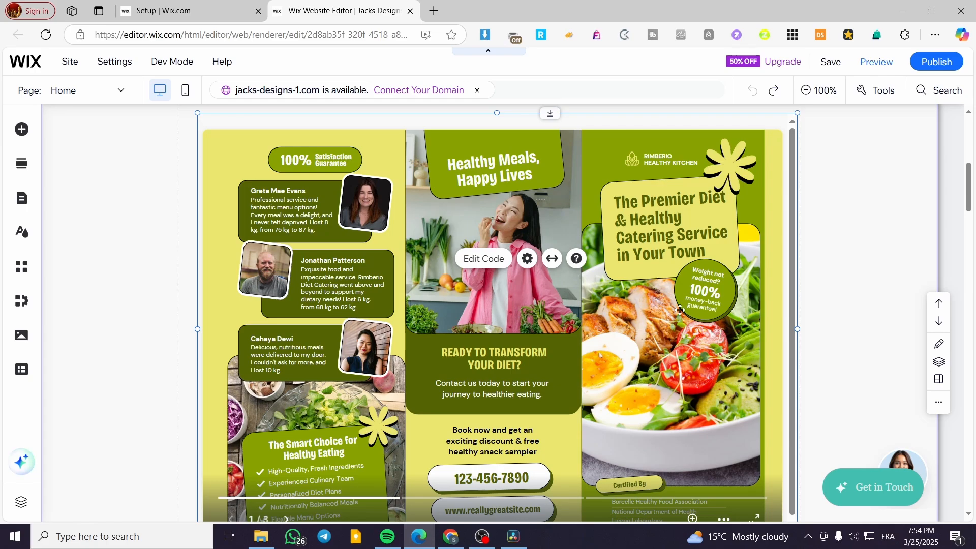
scroll(607, 302, down, 3)
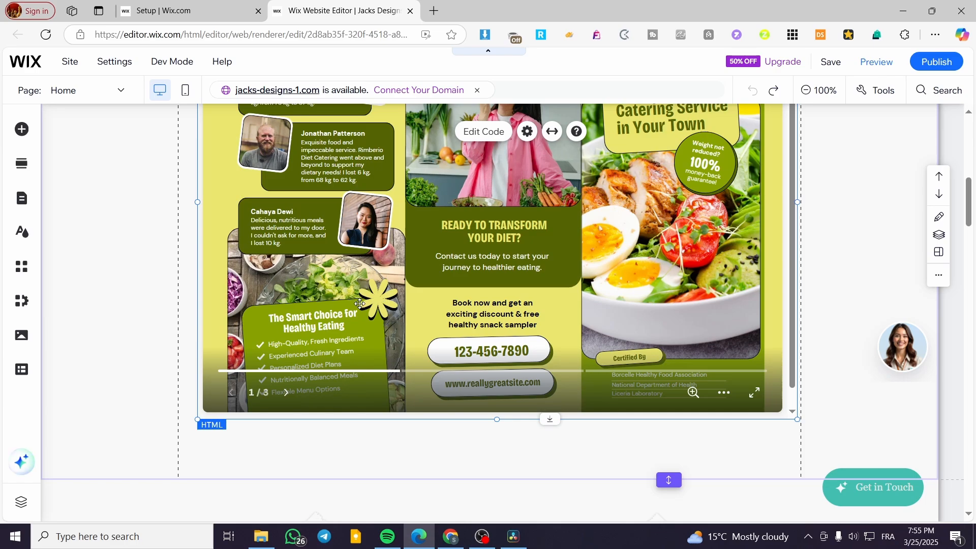
scroll(331, 298, up, 3)
scroll(369, 297, down, 13)
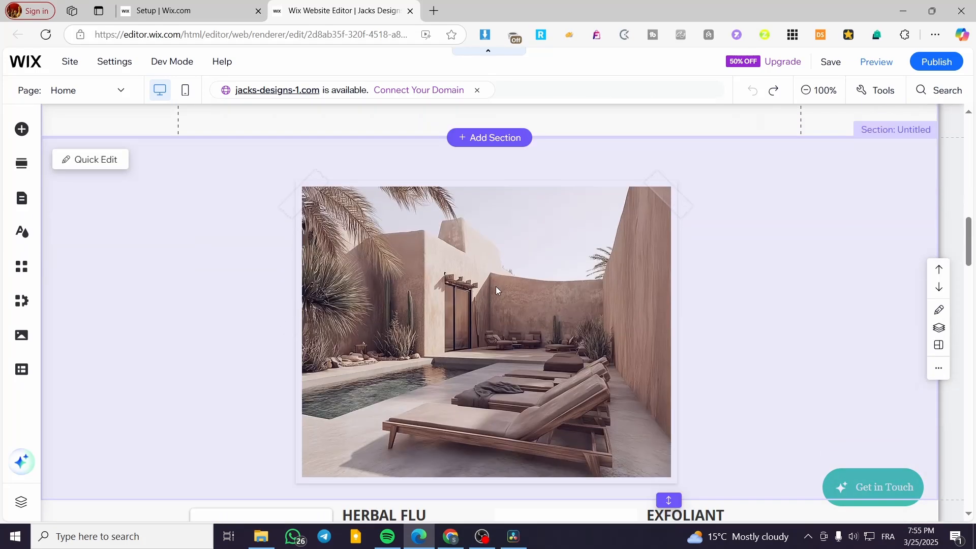
scroll(390, 286, up, 4)
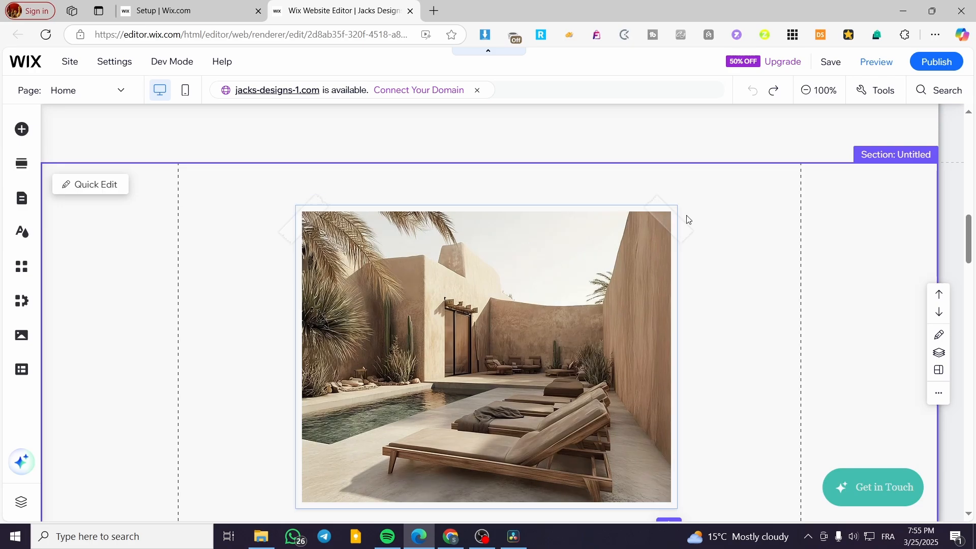
mouse_move(469, 291)
mouse_down()
mouse_move(432, 274)
mouse_move(478, 288)
mouse_up()
Delete the untitled section holding the Good Vibes Spotify music player.
scroll(630, 323, down, 10)
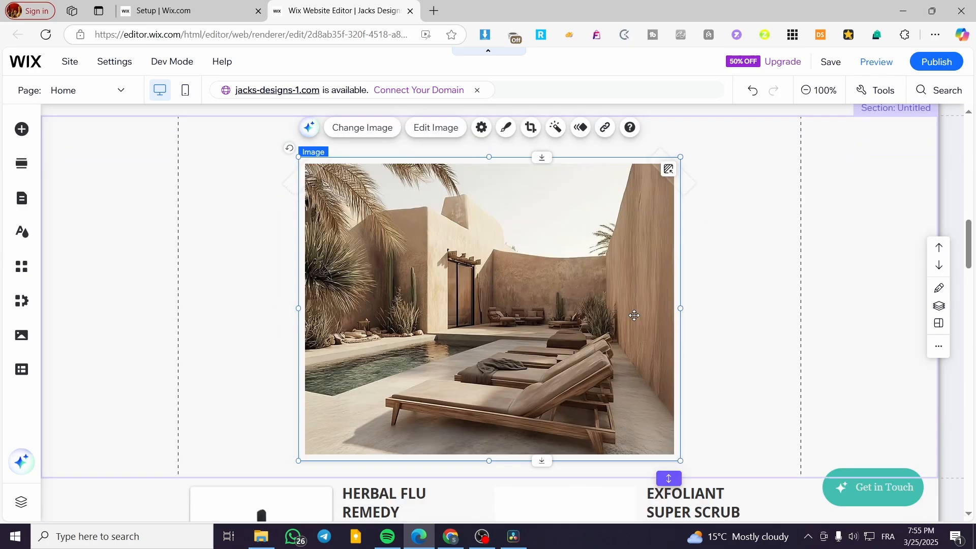
scroll(661, 278, up, 4)
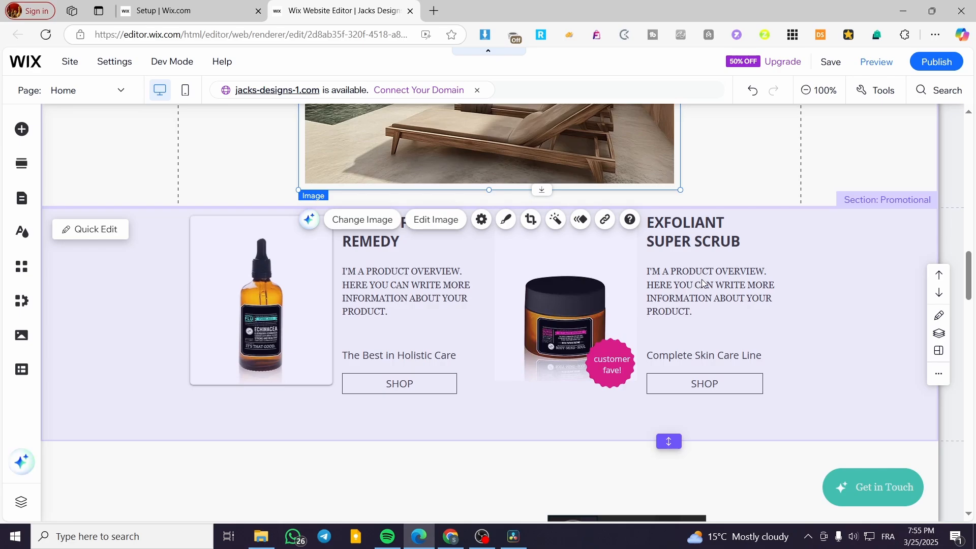
click(830, 261)
scroll(661, 280, down, 5)
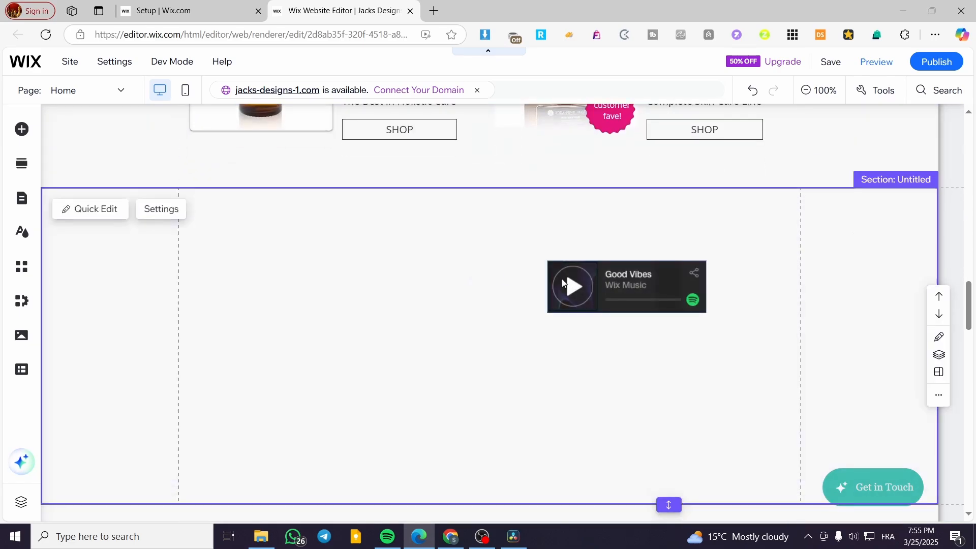
click(642, 288)
click(837, 246)
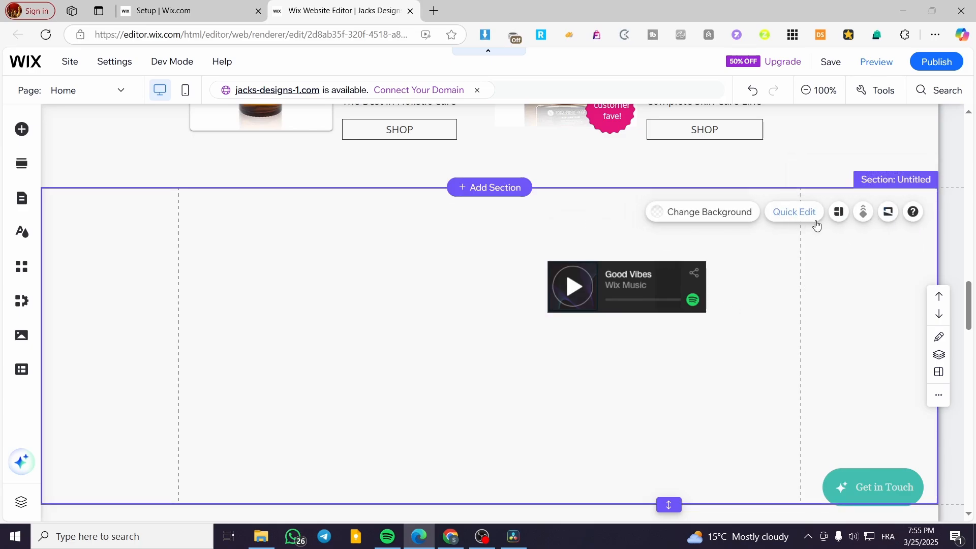
key(Delete)
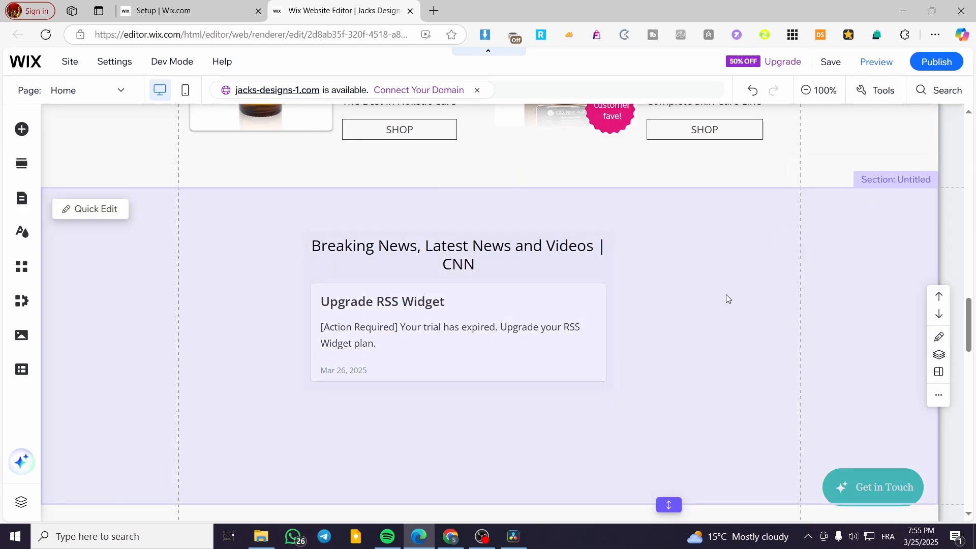
Delete the empty placeholder section further down the homepage.
click(726, 294)
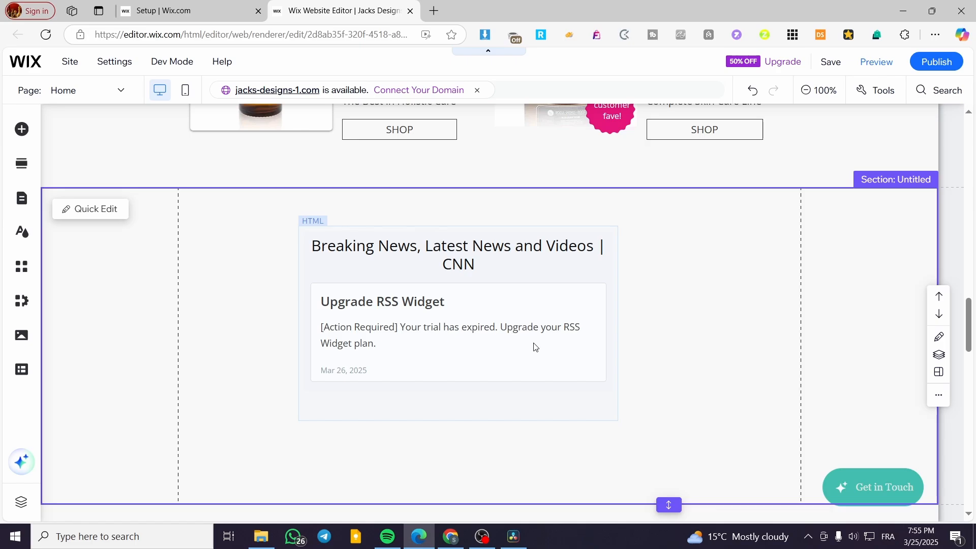
scroll(533, 344, down, 1)
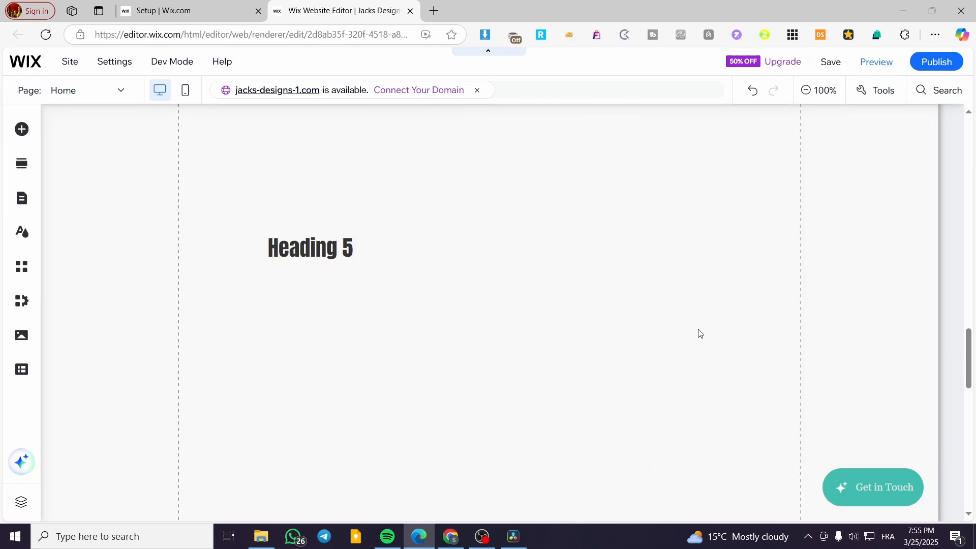
scroll(680, 298, down, 5)
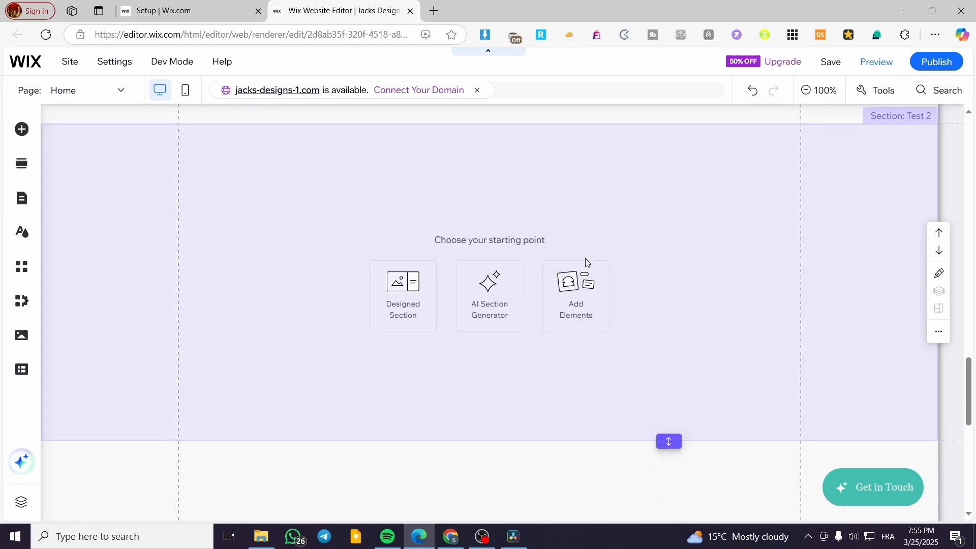
scroll(661, 257, down, 5)
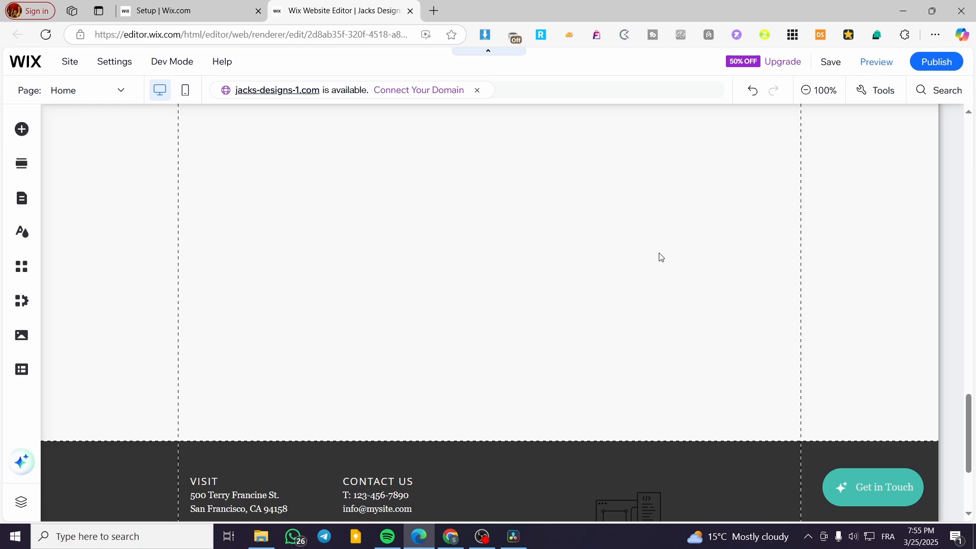
click(645, 271)
key(Delete)
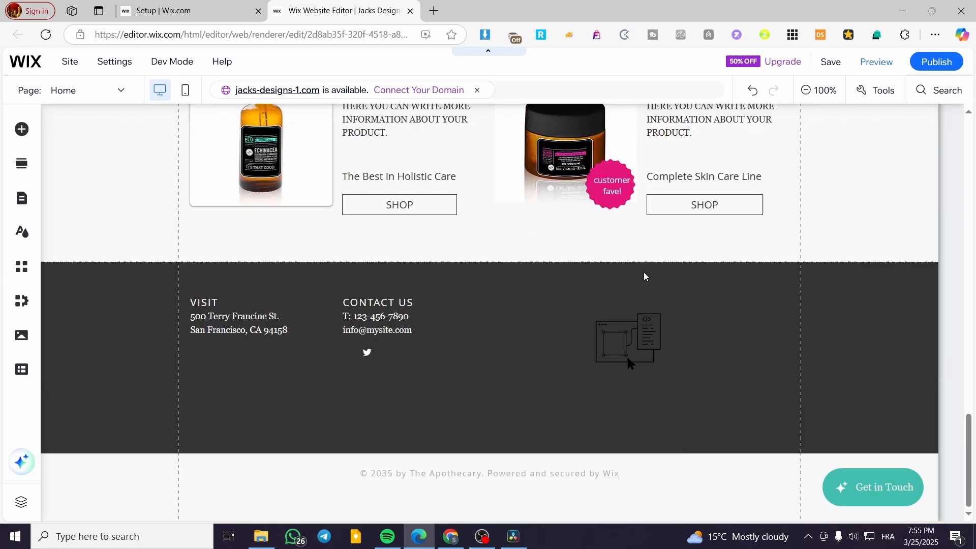
Delete the footer's Wix Forms element and move CONTACT US and social icons to the right.
click(632, 350)
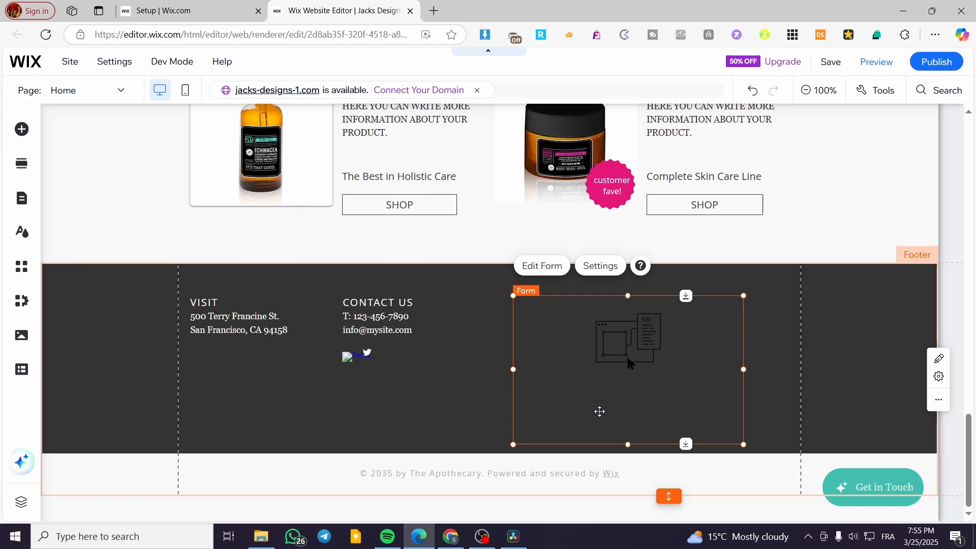
key(Delete)
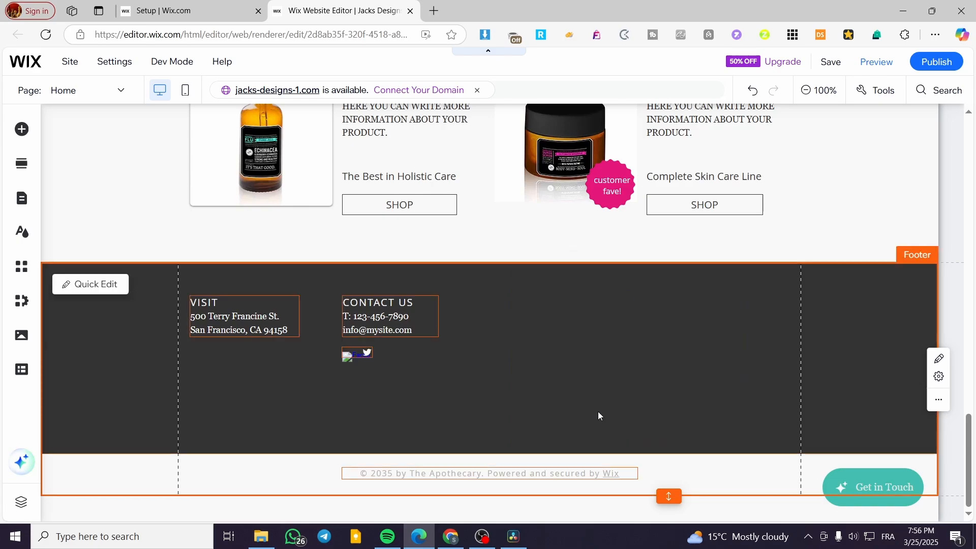
click(401, 321)
drag(402, 321, 746, 319)
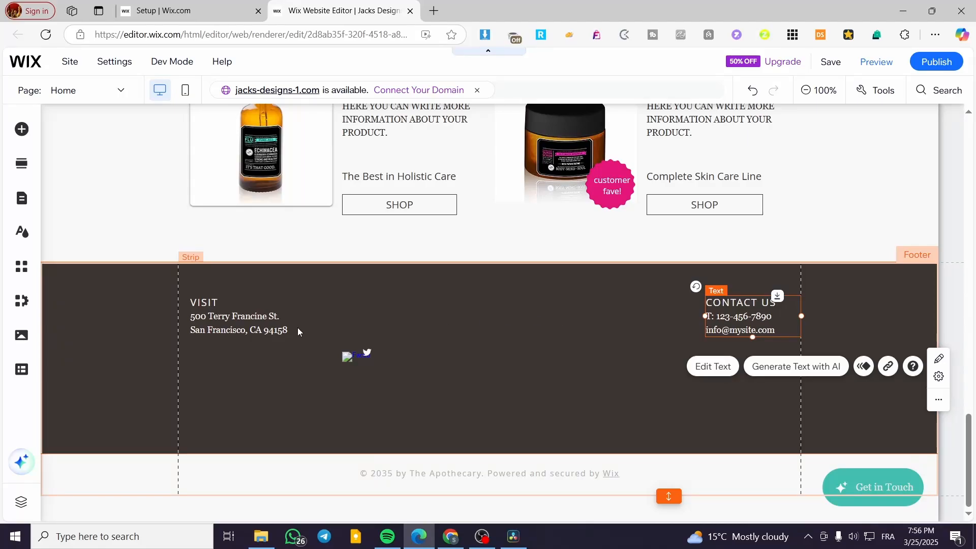
drag(349, 357, 740, 374)
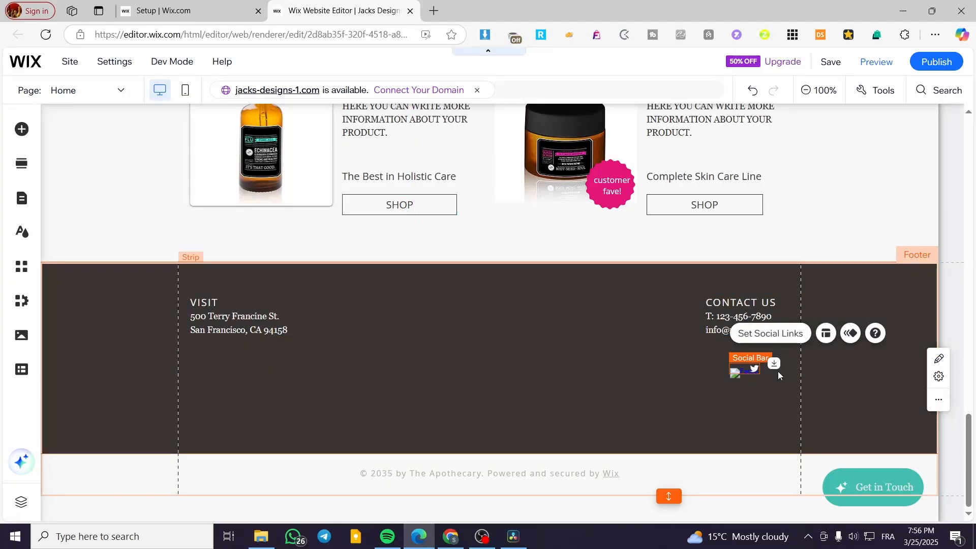
click(718, 417)
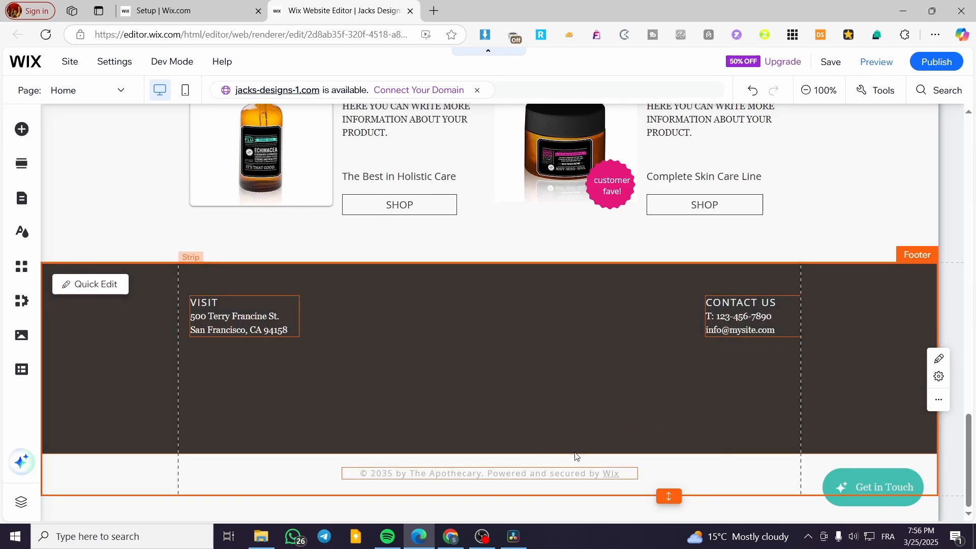
scroll(465, 445, up, 20)
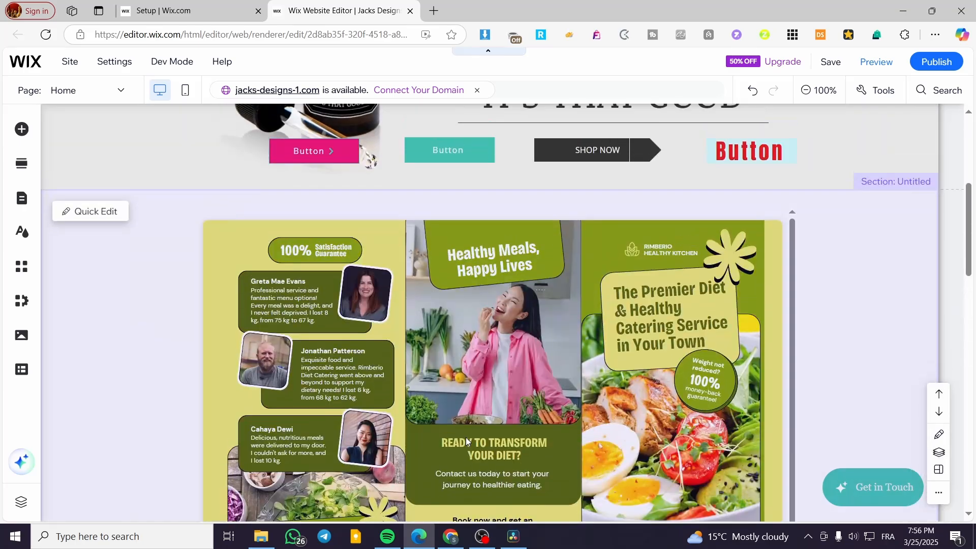
scroll(466, 438, up, 5)
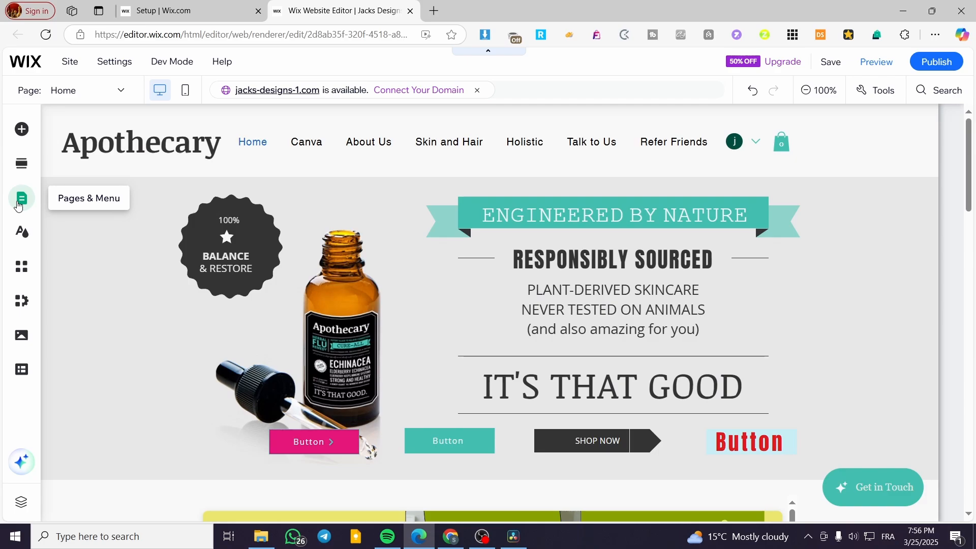
click(19, 202)
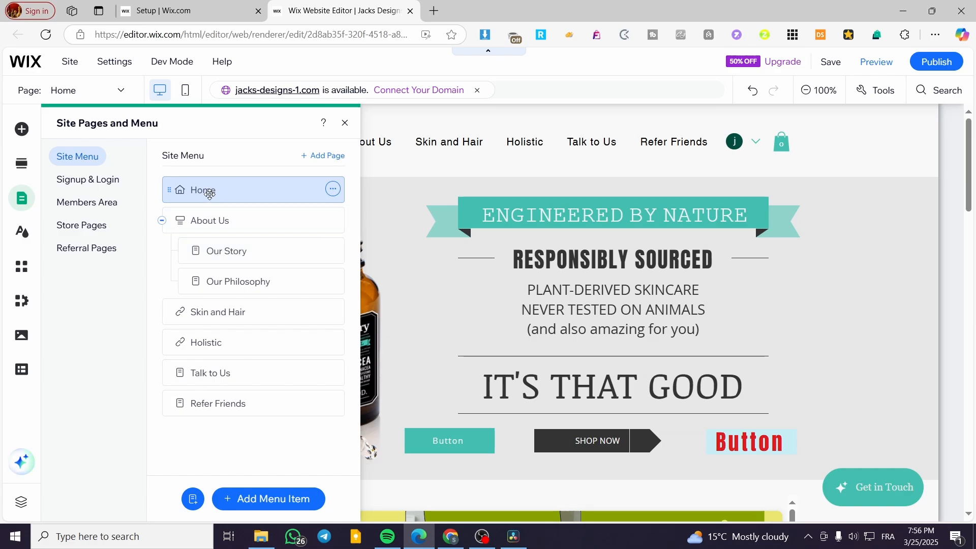
click(344, 123)
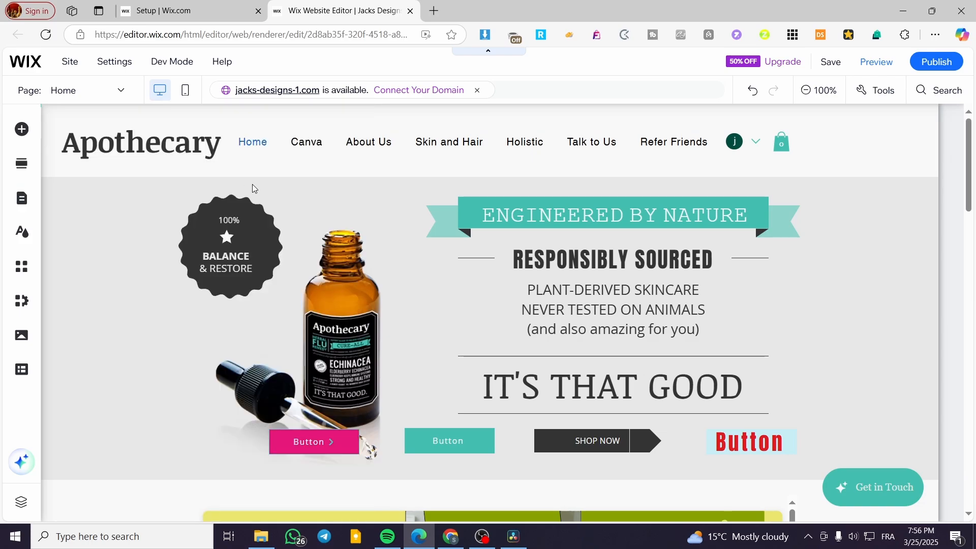
Open Manage Menu for the header navigation and check the Canva item's options.
click(309, 143)
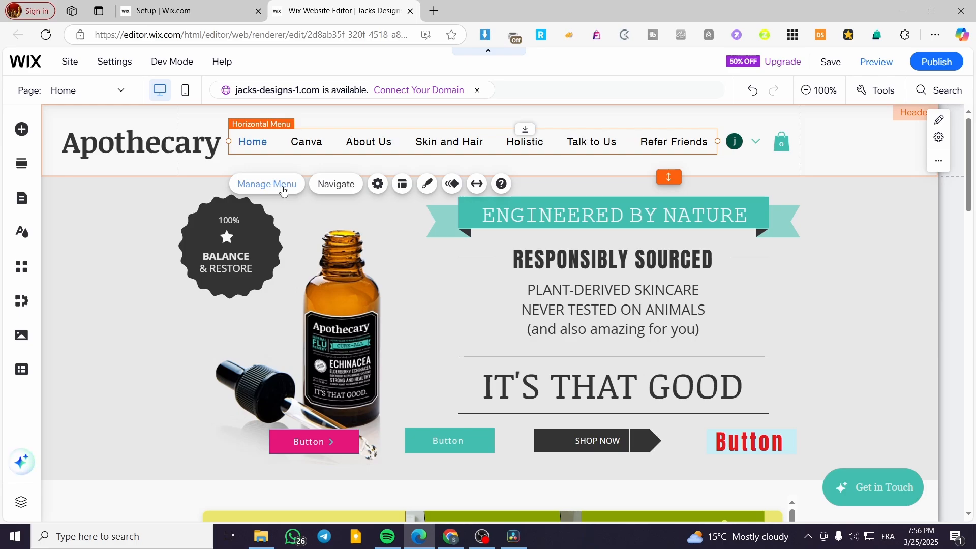
click(273, 189)
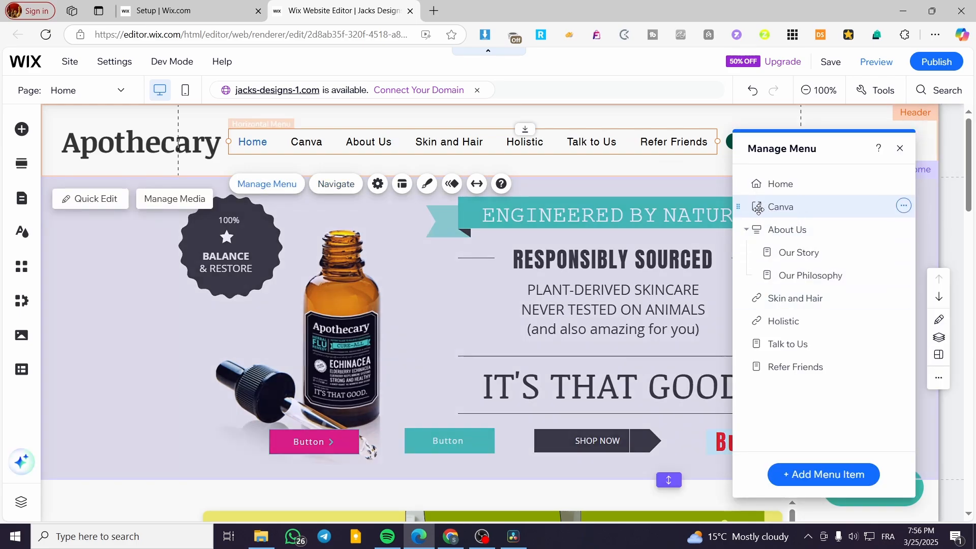
click(904, 207)
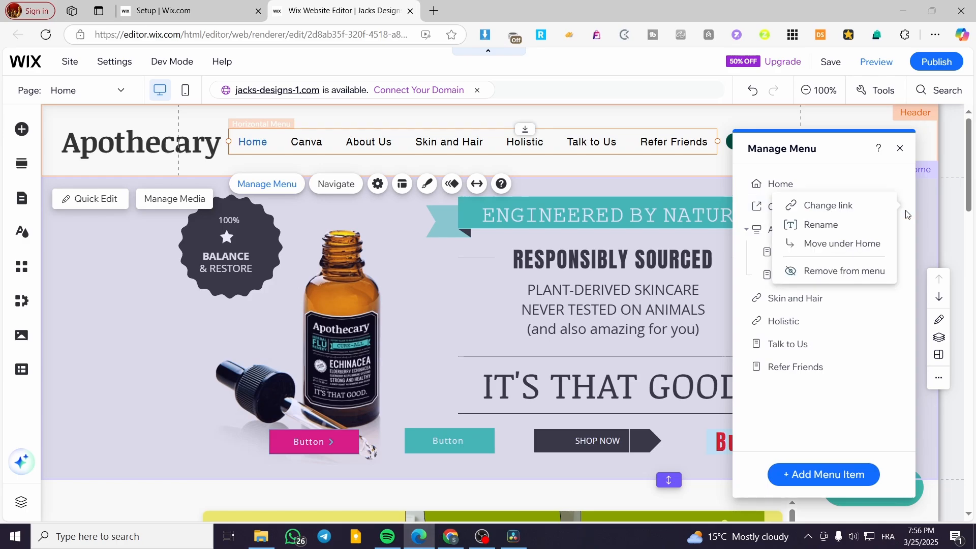
click(837, 181)
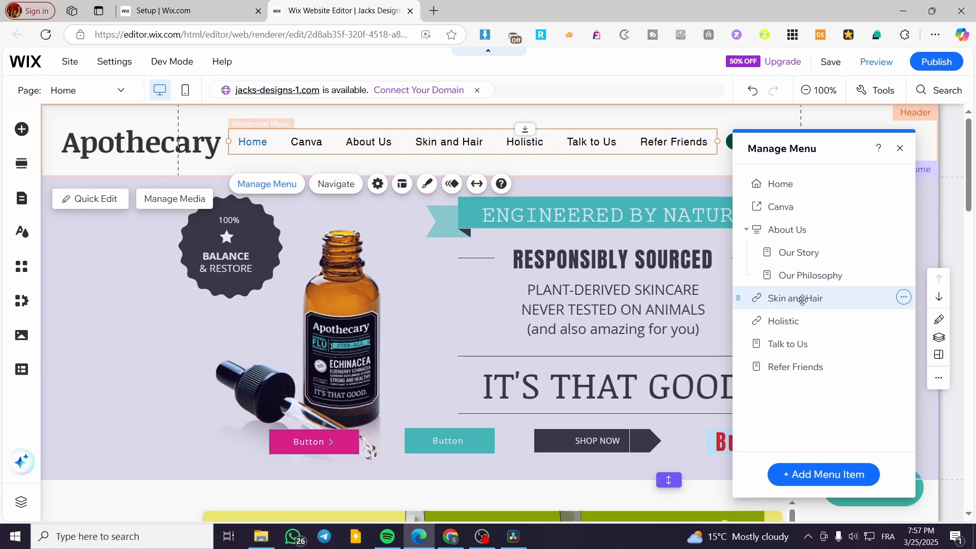
Start adding a menu item, then cancel and close the Manage Menu panel unchanged.
click(804, 477)
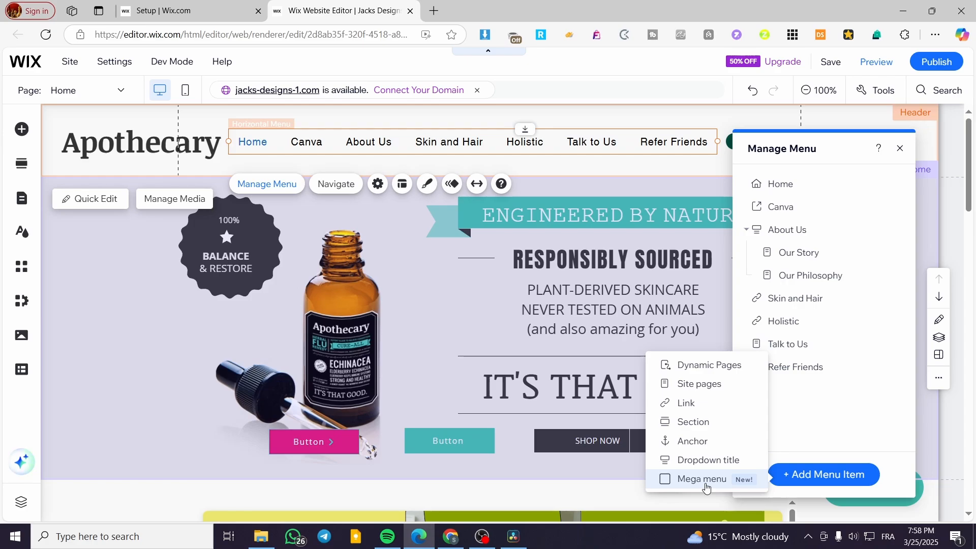
click(900, 151)
click(900, 151)
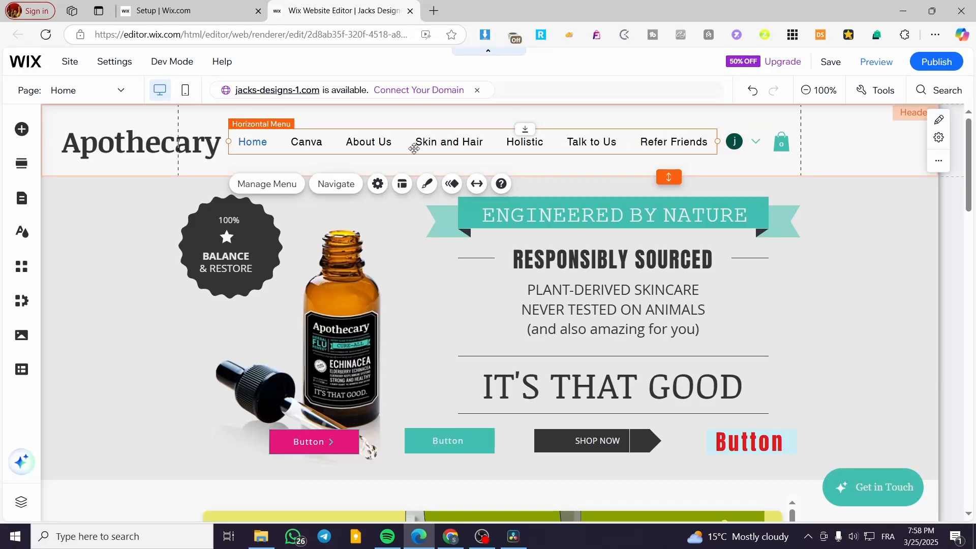
Delete the Members Area from Pages & Menu, confirming with Yes, Delete.
click(23, 203)
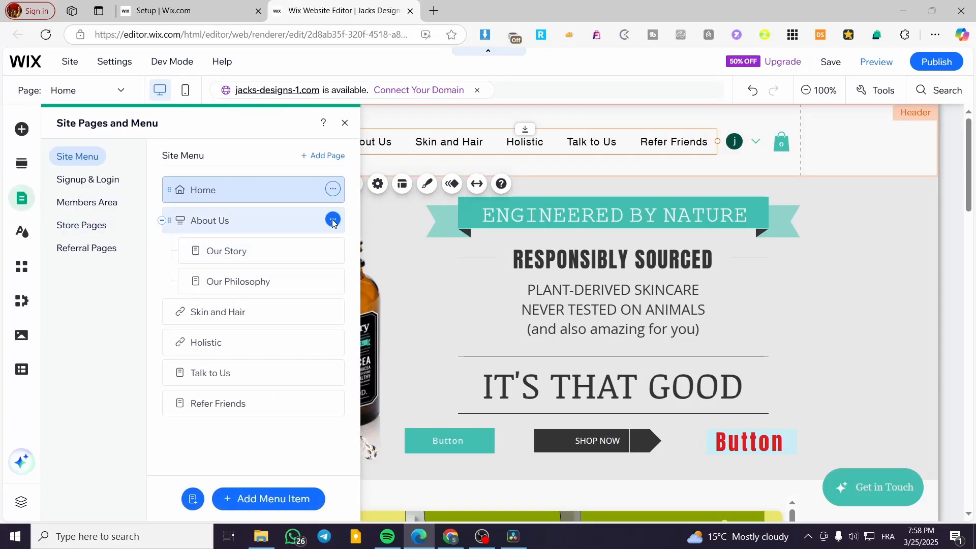
click(332, 220)
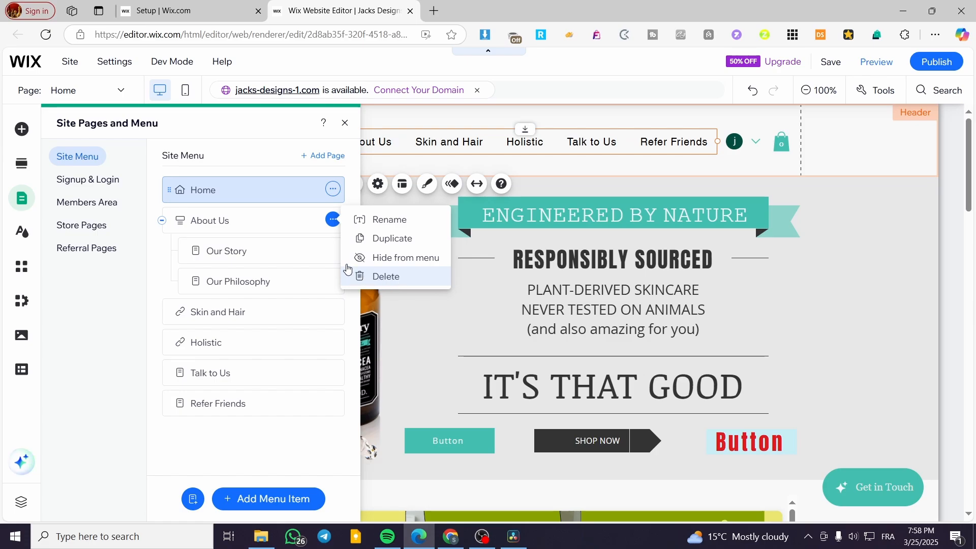
click(333, 250)
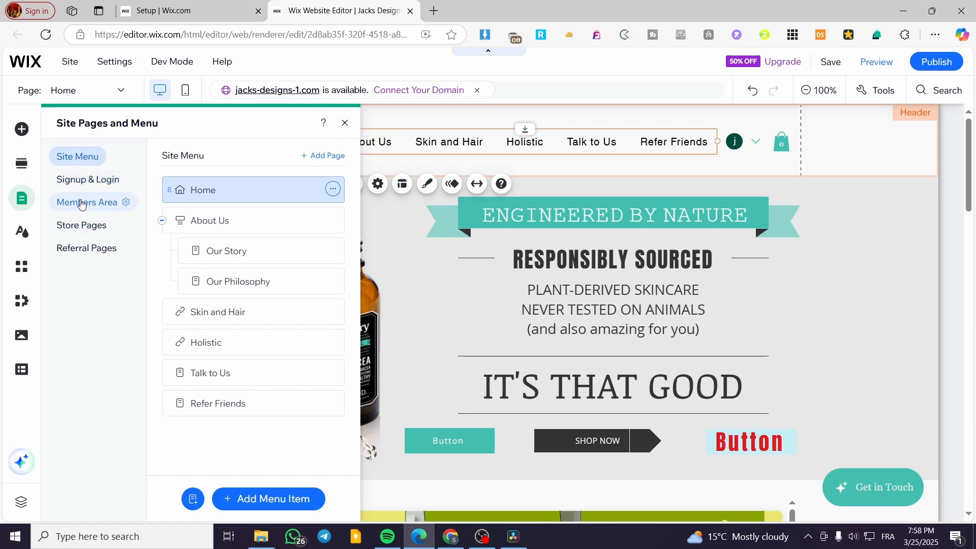
click(127, 203)
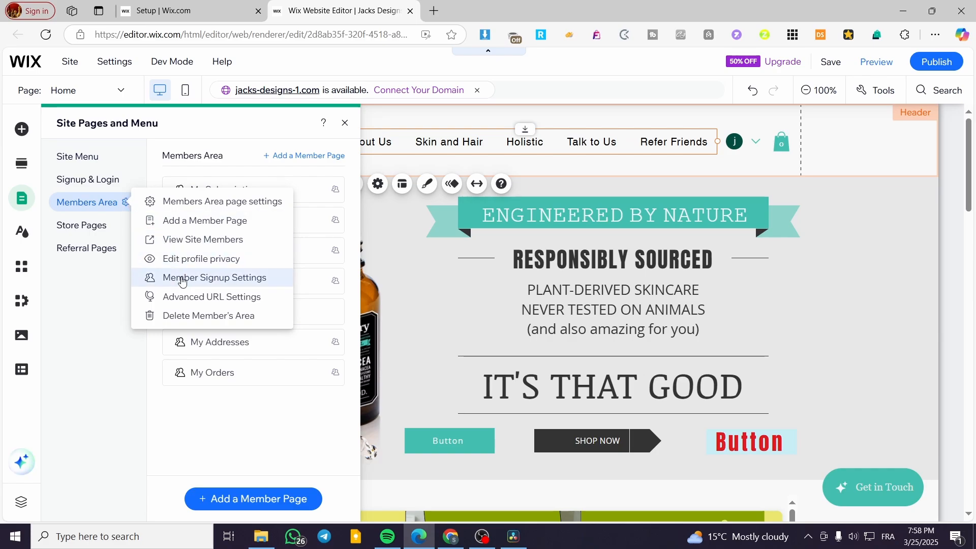
click(192, 314)
click(626, 342)
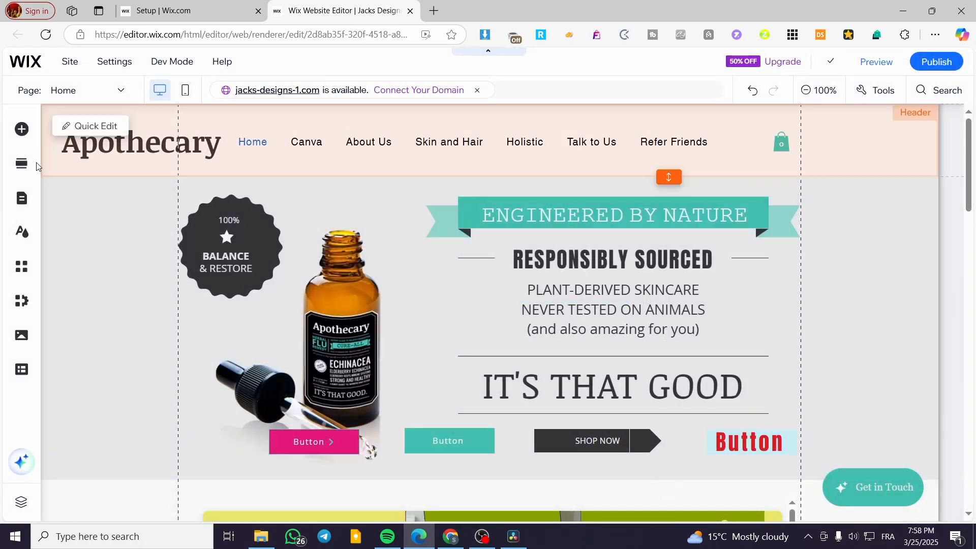
Delete the Referral Program app from Referral Pages so Refer Friends leaves the menu.
click(23, 210)
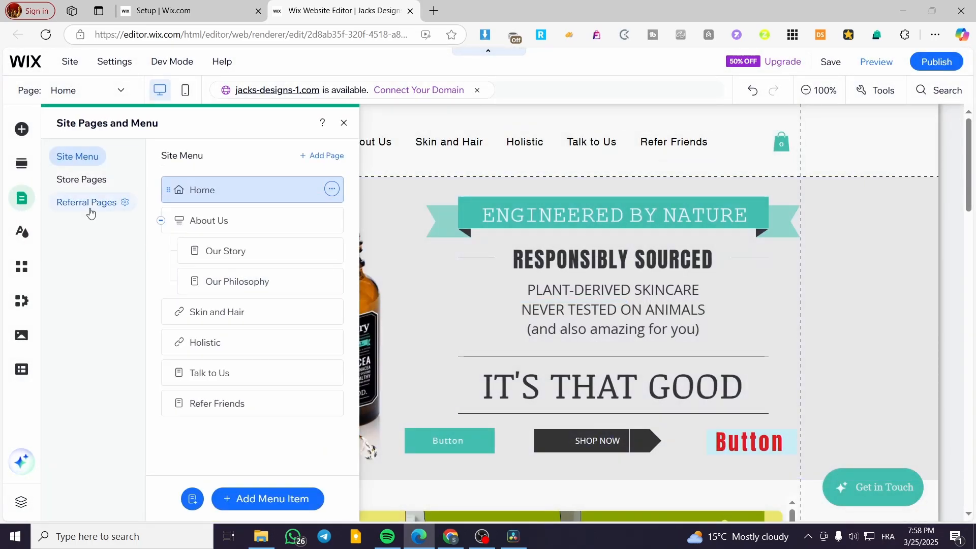
click(126, 203)
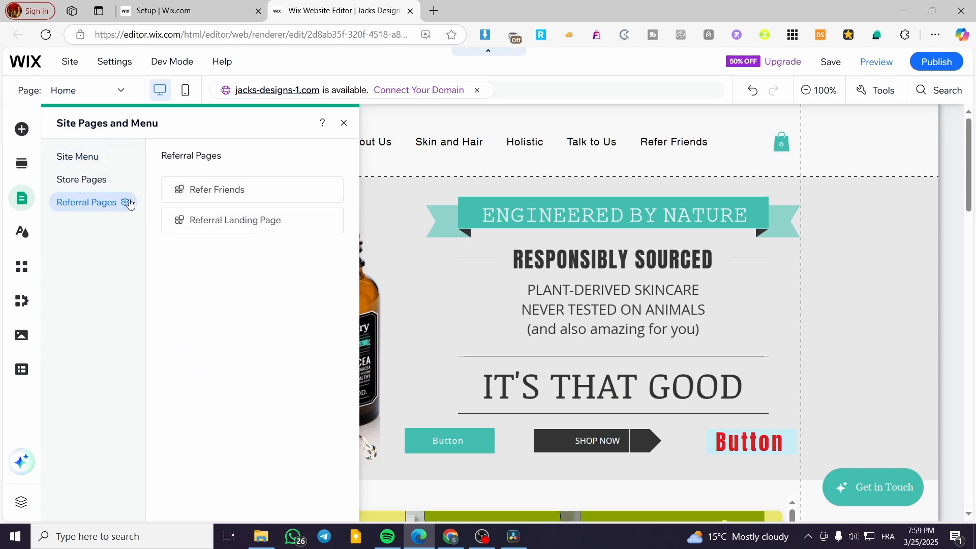
click(126, 203)
click(165, 228)
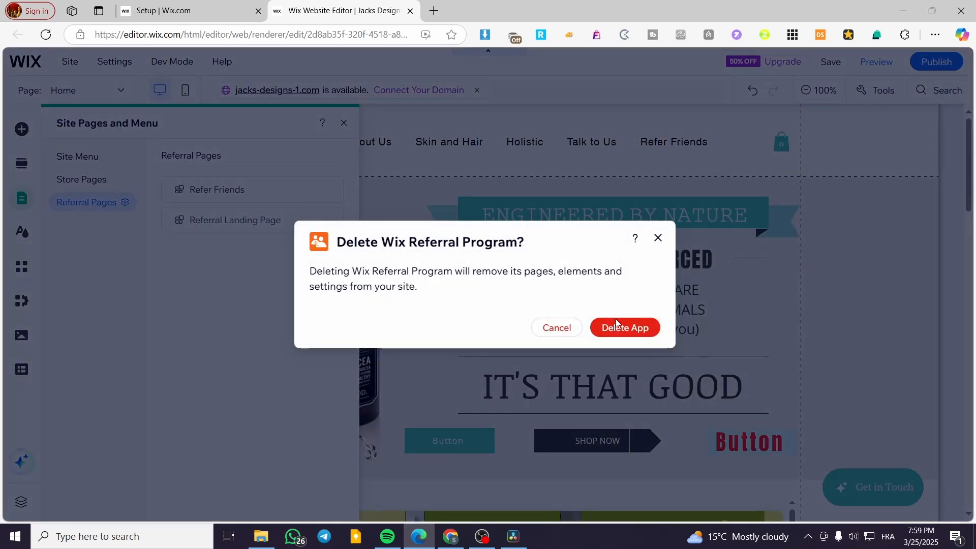
click(625, 327)
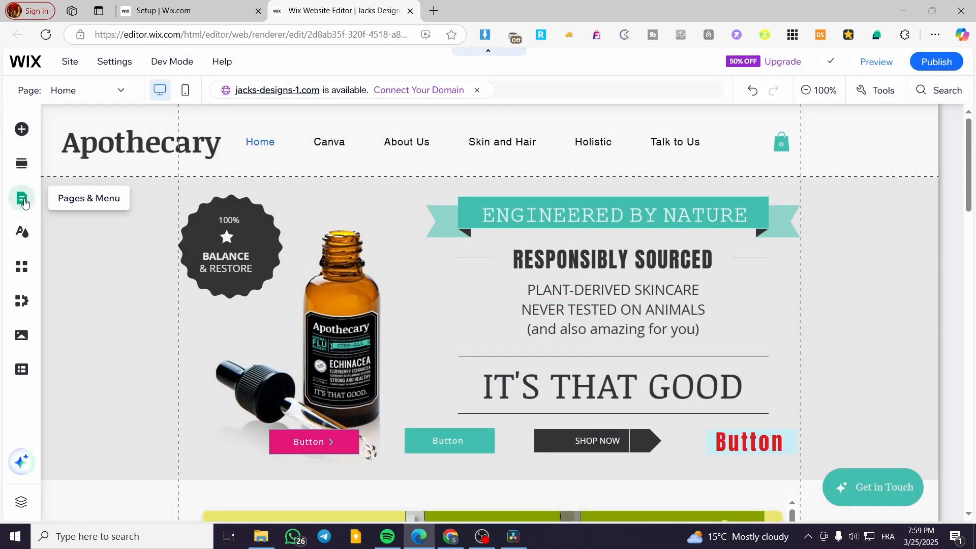
click(24, 203)
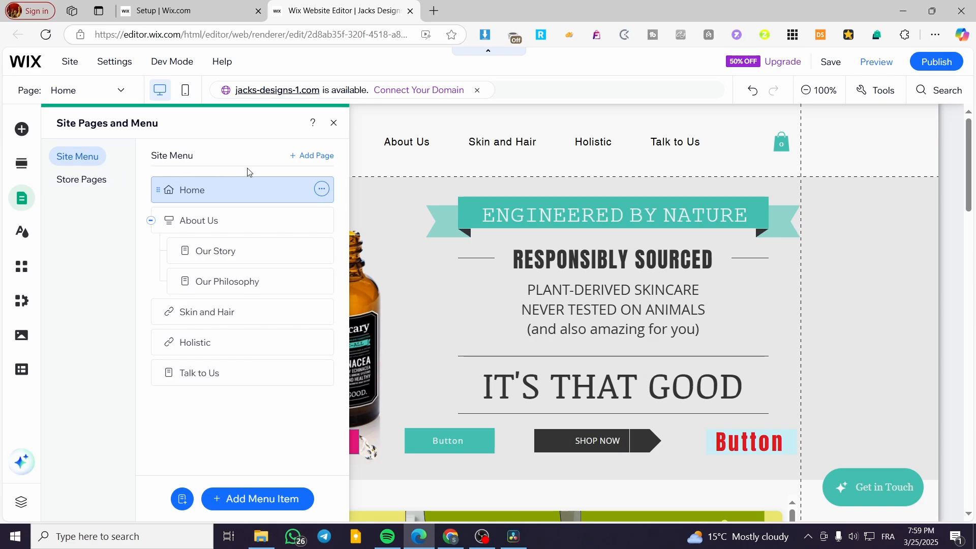
click(81, 181)
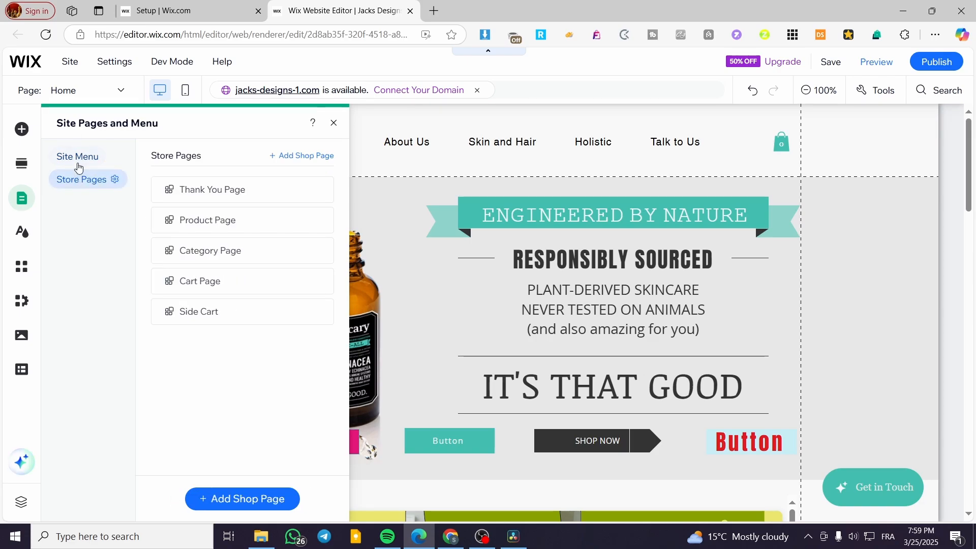
click(78, 168)
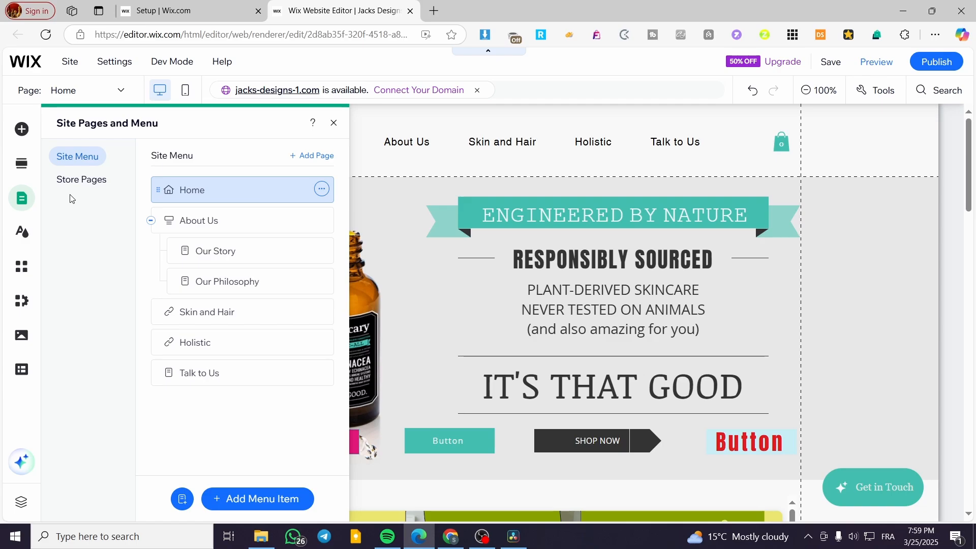
click(334, 122)
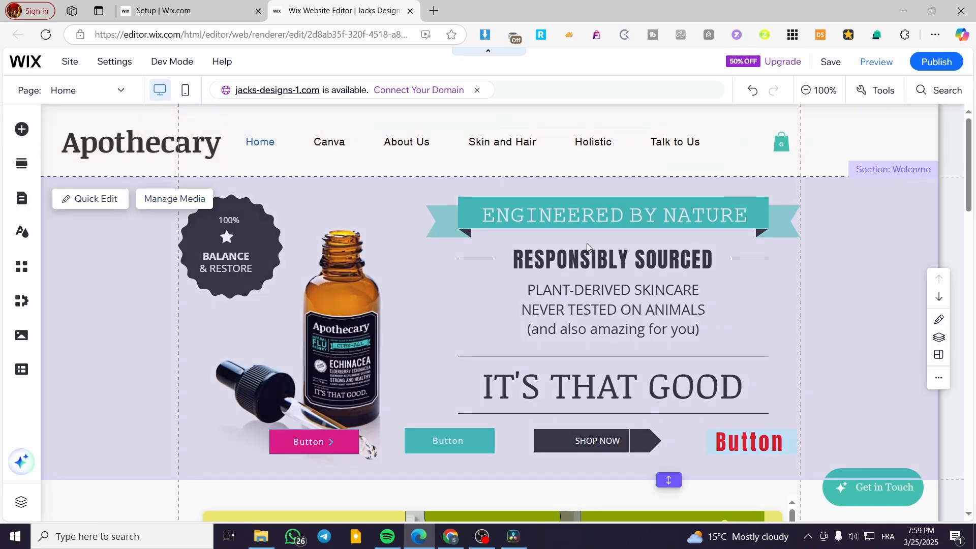
Scroll over the homepage content, then open Edge's Settings and more menu.
scroll(587, 243, down, 5)
scroll(607, 249, down, 8)
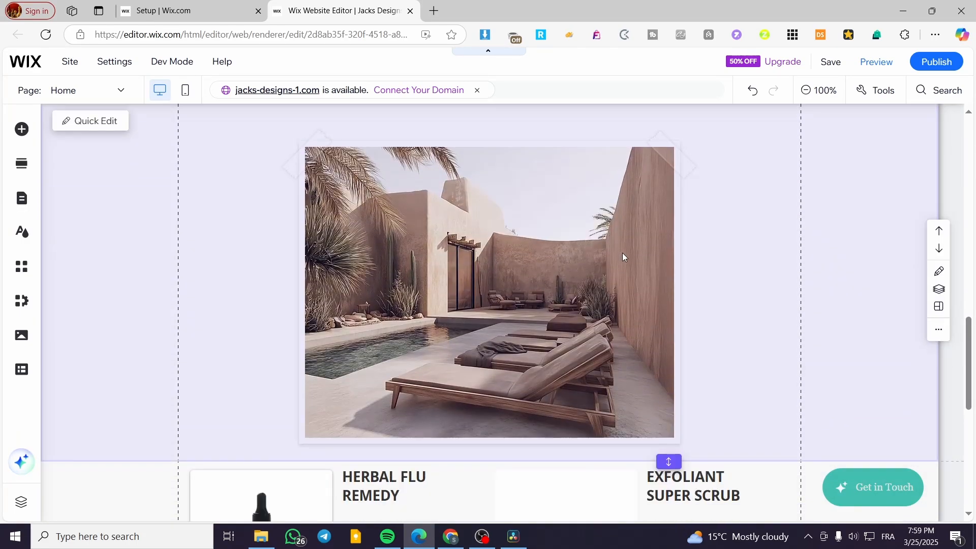
scroll(623, 257, up, 15)
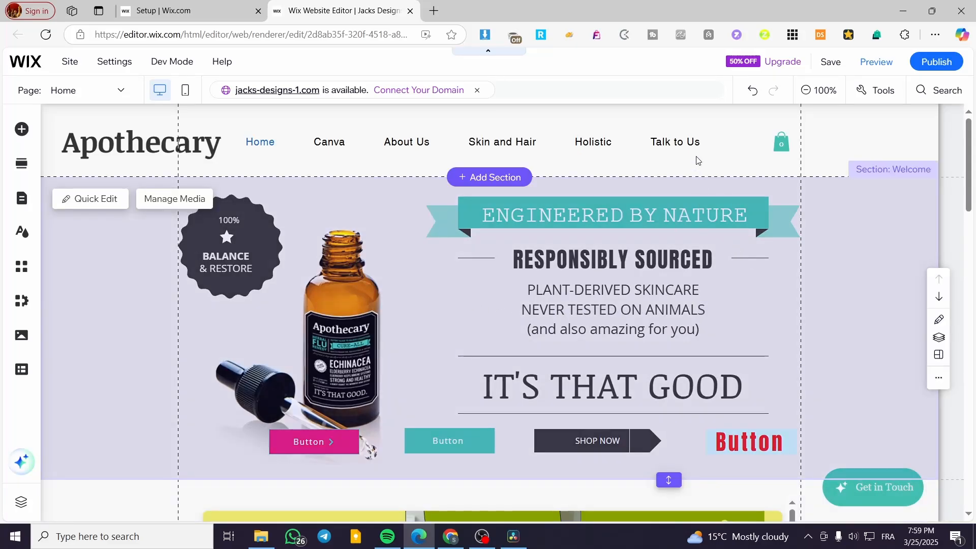
scroll(623, 210, down, 7)
scroll(532, 321, down, 5)
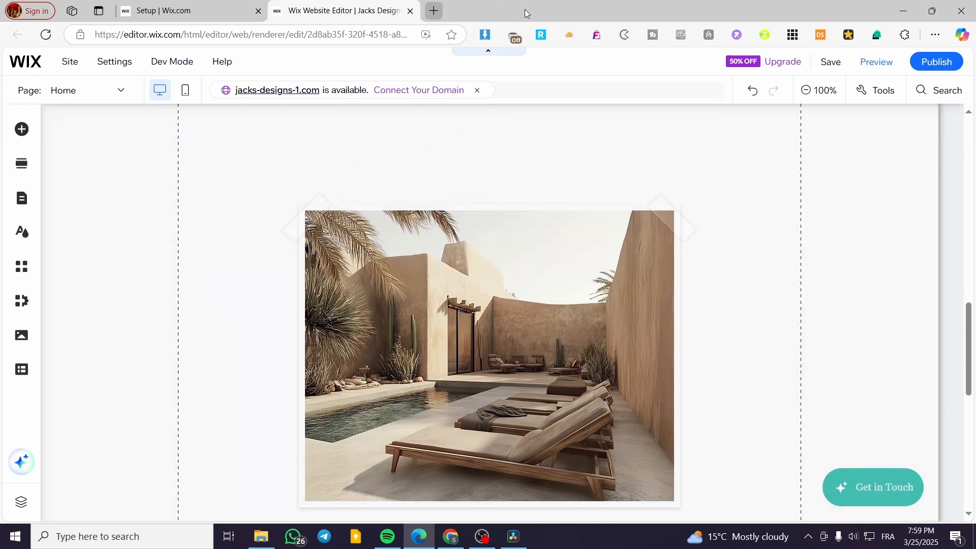
click(936, 34)
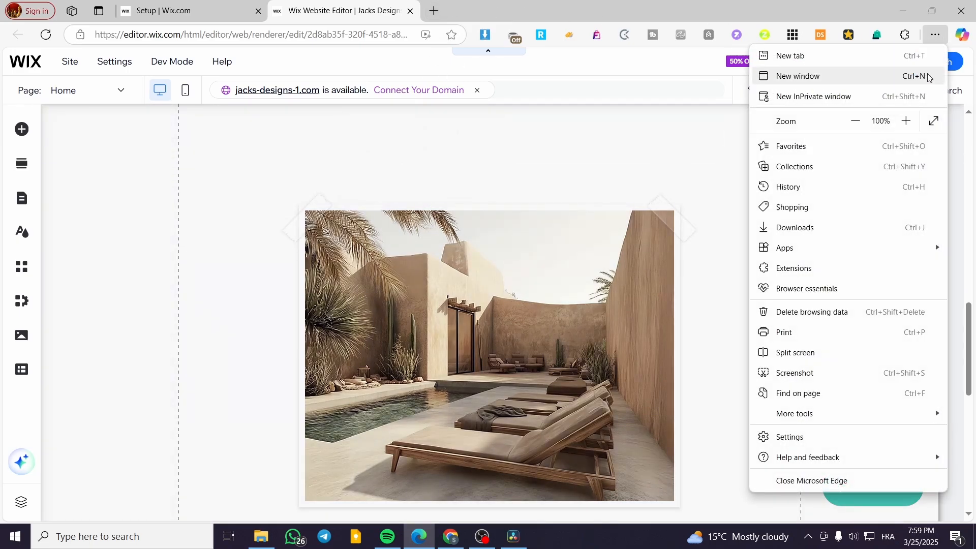
Open Untitled design.gif from Edge's downloads in Photos, making Photos the .gif default, then close it.
click(846, 225)
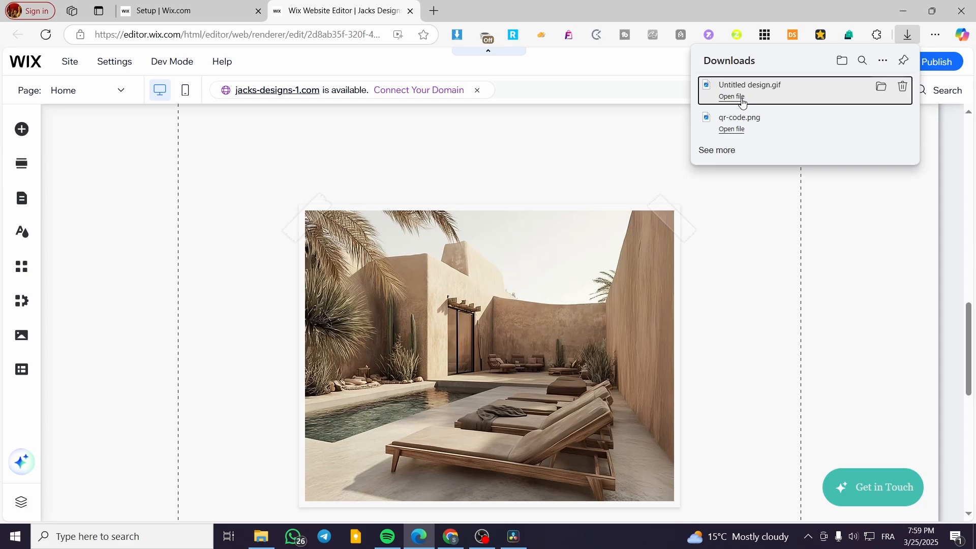
click(738, 98)
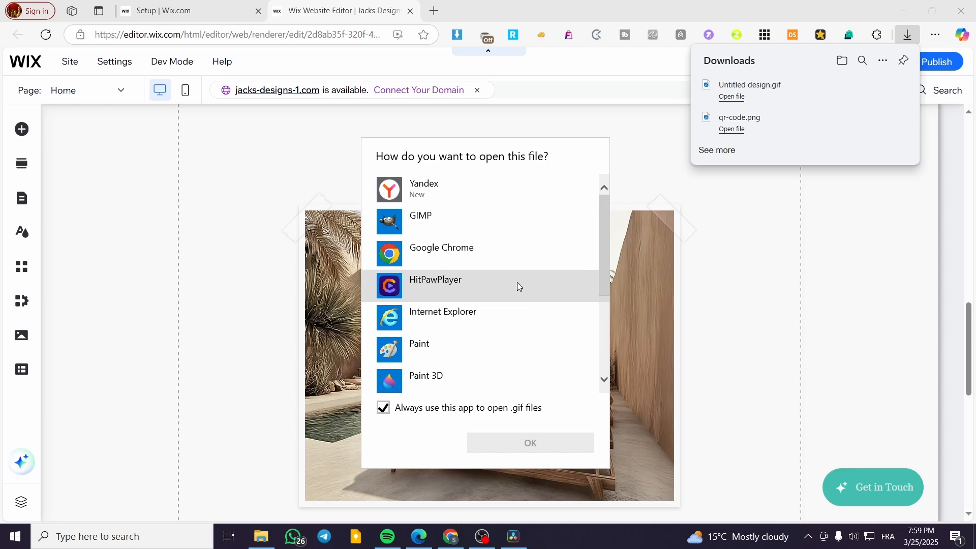
scroll(533, 336, down, 2)
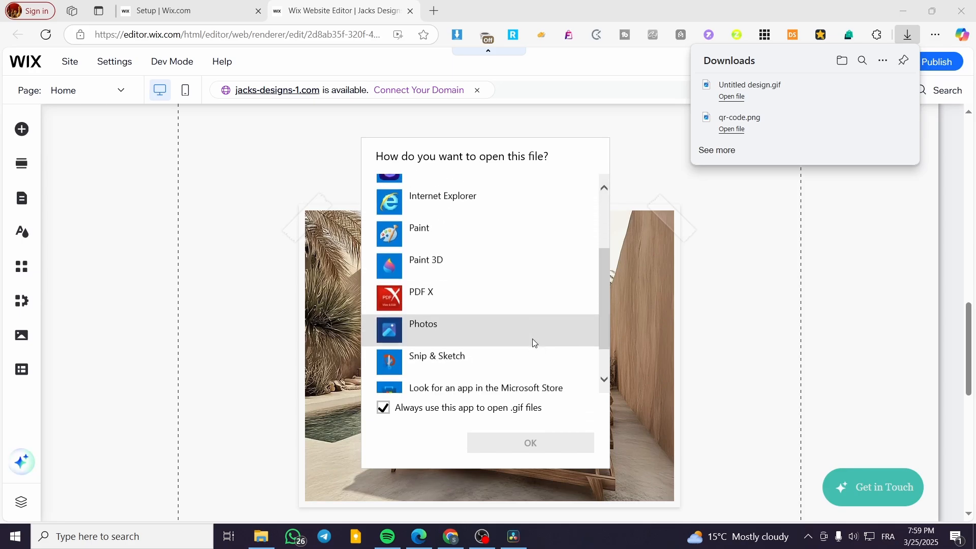
click(533, 316)
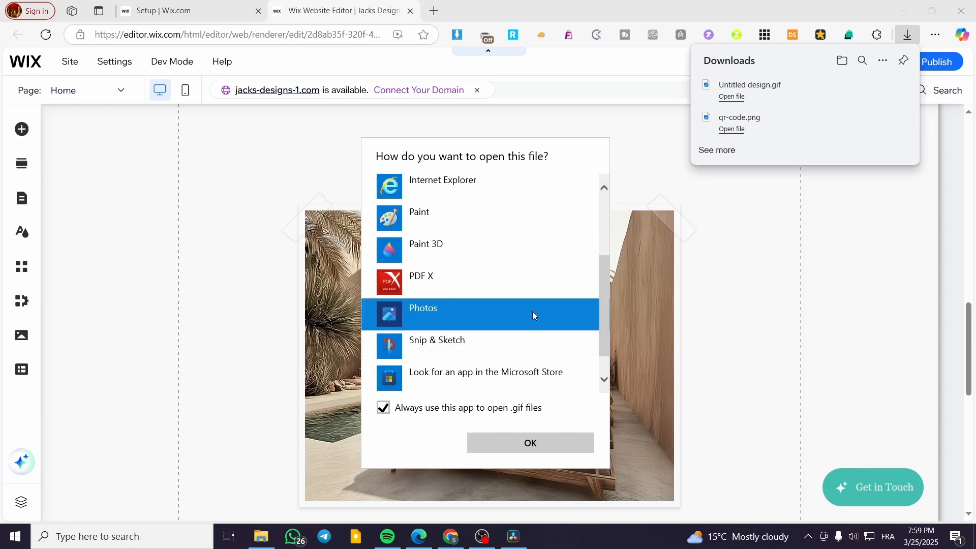
click(550, 436)
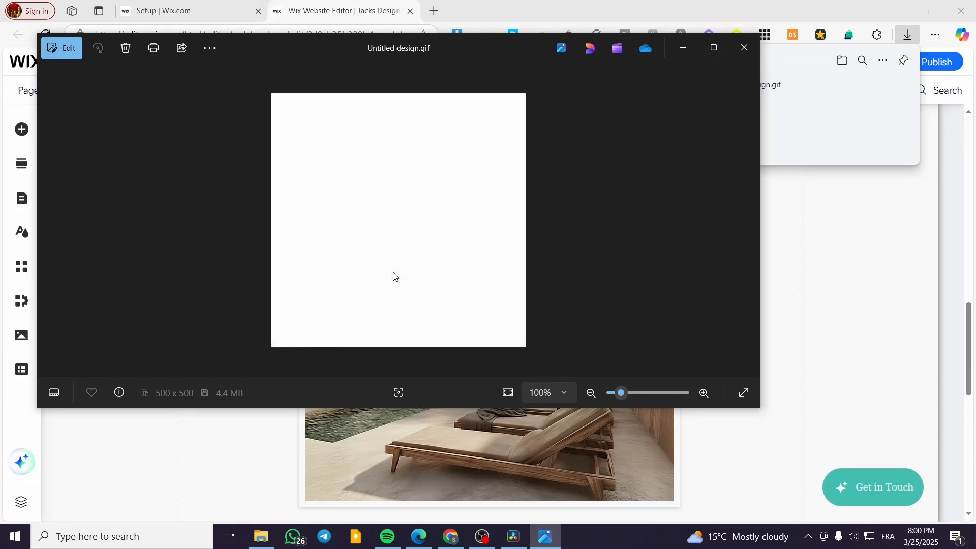
click(737, 57)
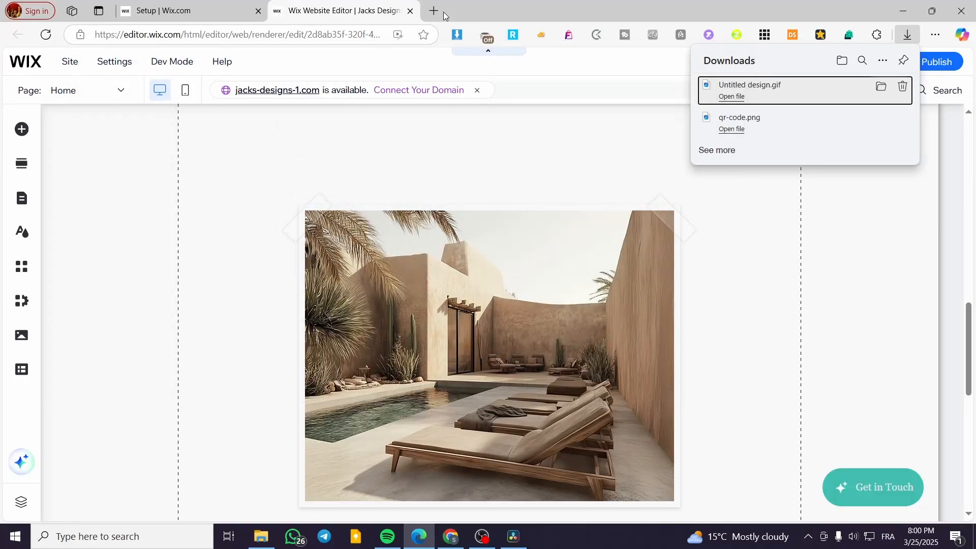
In a new tab, search Google for 'image compressor'.
click(434, 11)
text(google)
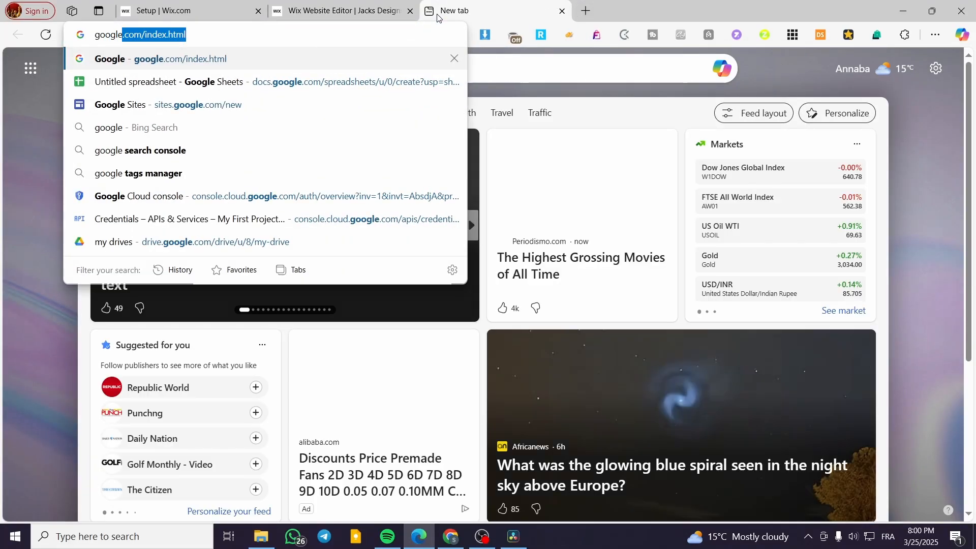
key(Return)
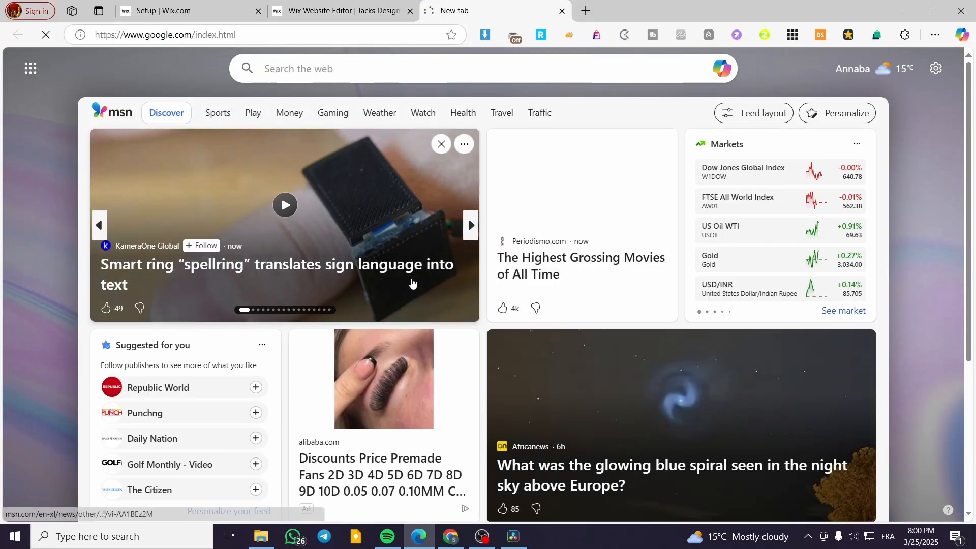
text(ima)
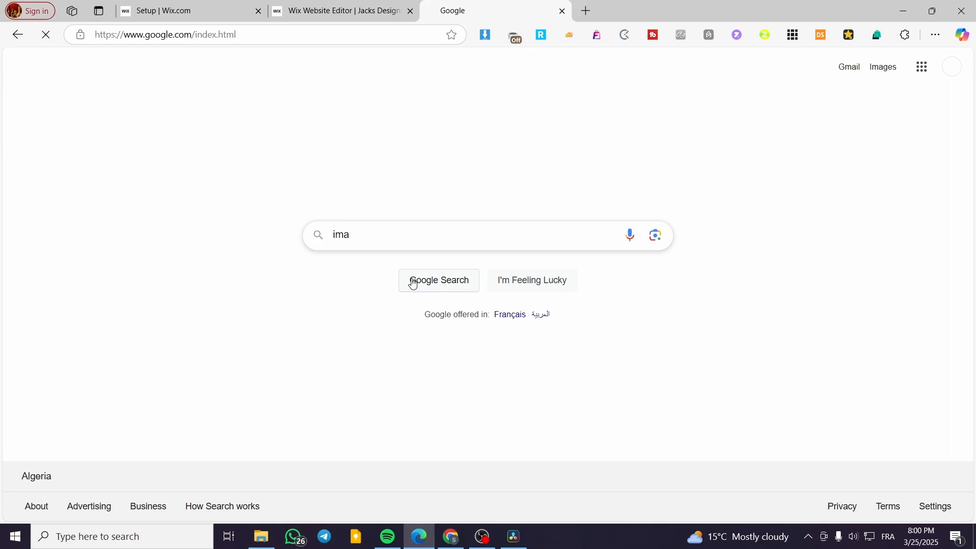
text(ge compress)
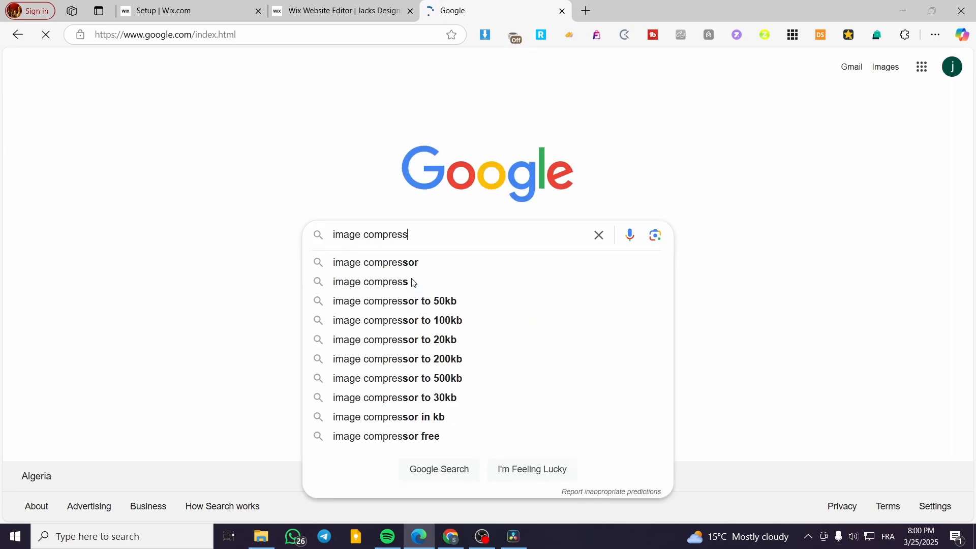
text(or)
key(Return)
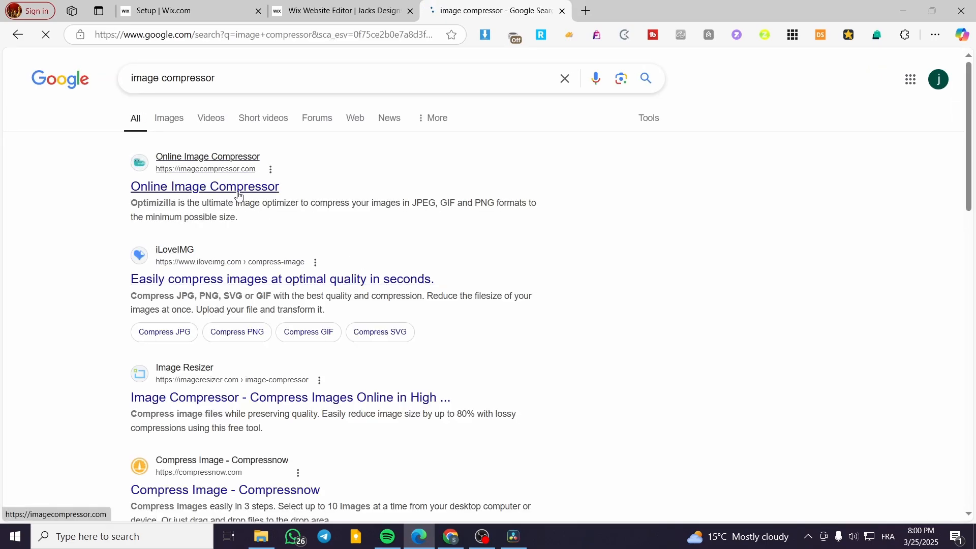
Browse Optimizilla's Online Image Compressor page, then go back to the search results.
click(237, 193)
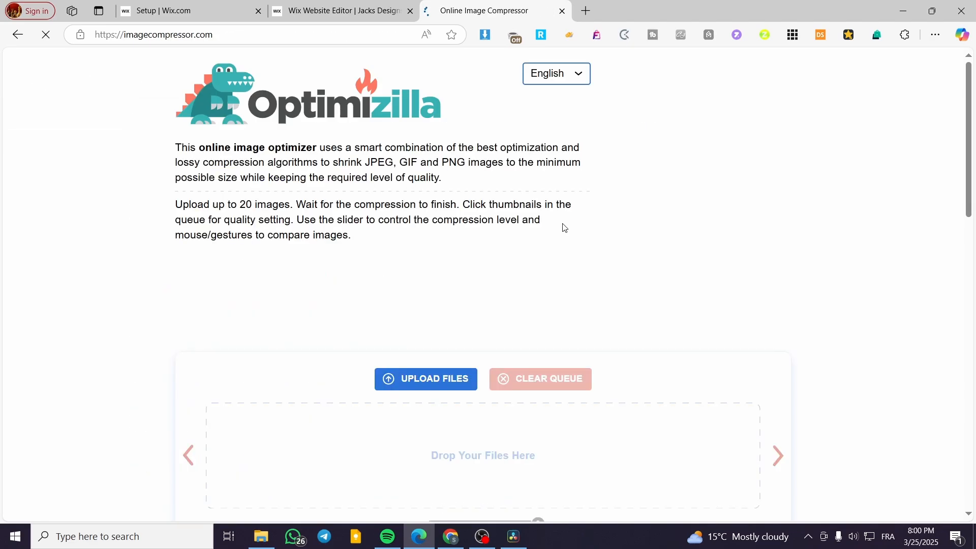
scroll(501, 278, down, 4)
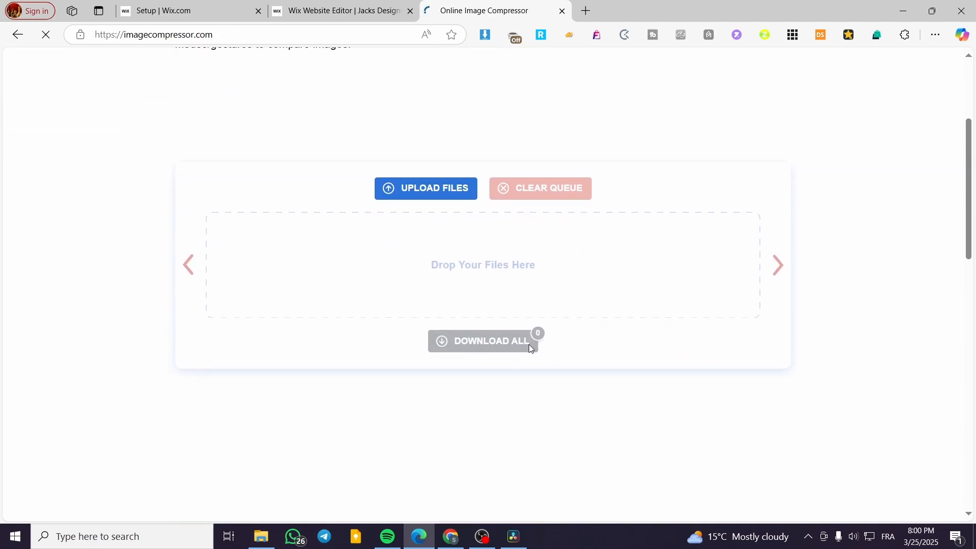
scroll(669, 327, up, 4)
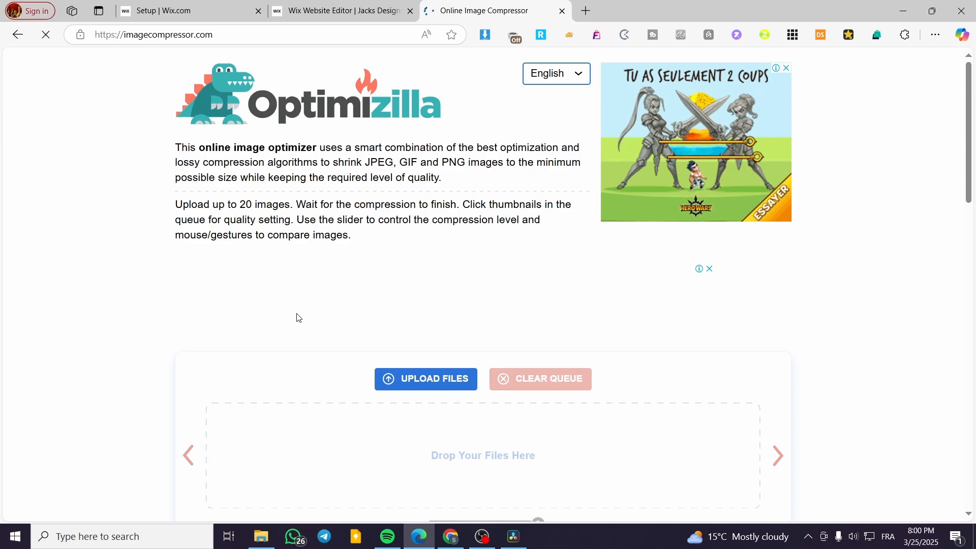
right_click(19, 34)
click(18, 35)
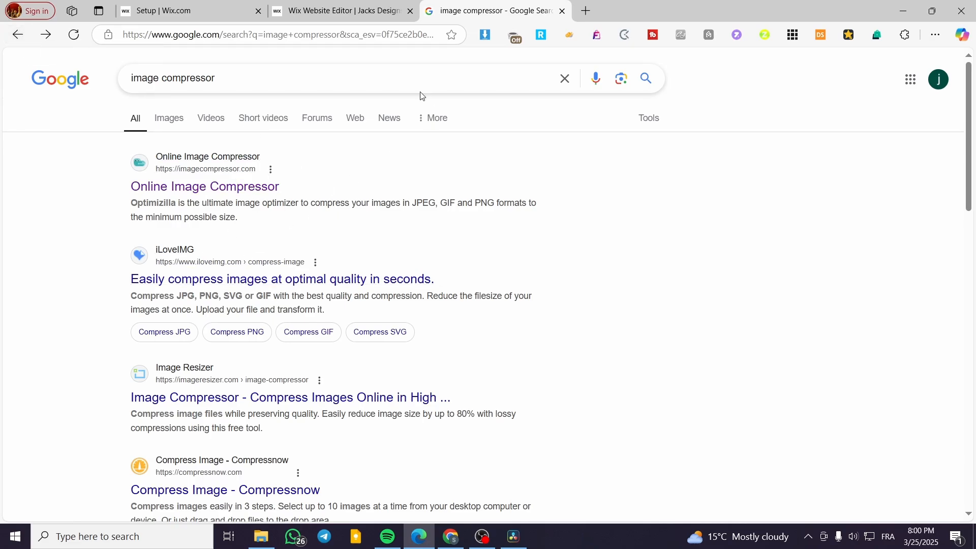
Back in the Wix Editor, scroll to the page top and select the Responsibly Sourced text block.
click(358, 22)
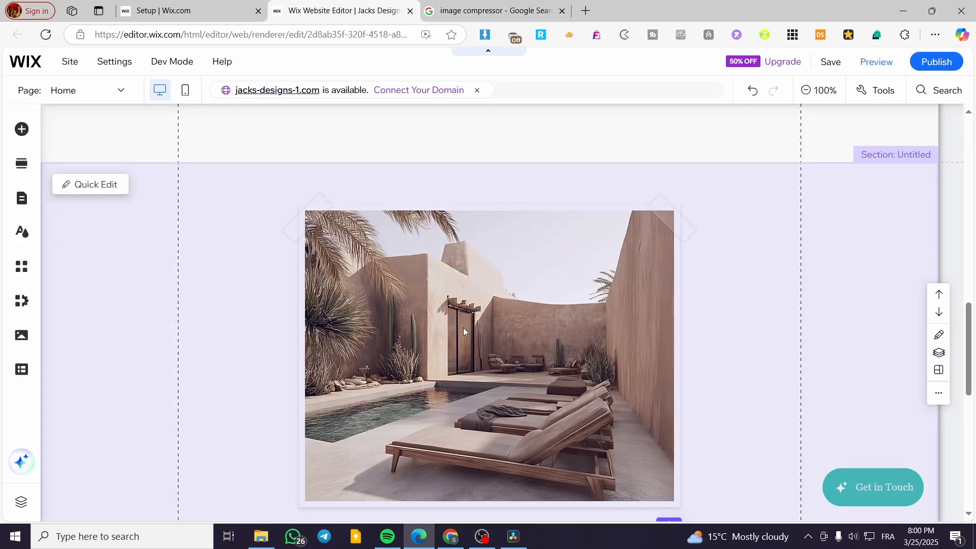
scroll(464, 326, down, 5)
scroll(315, 325, up, 10)
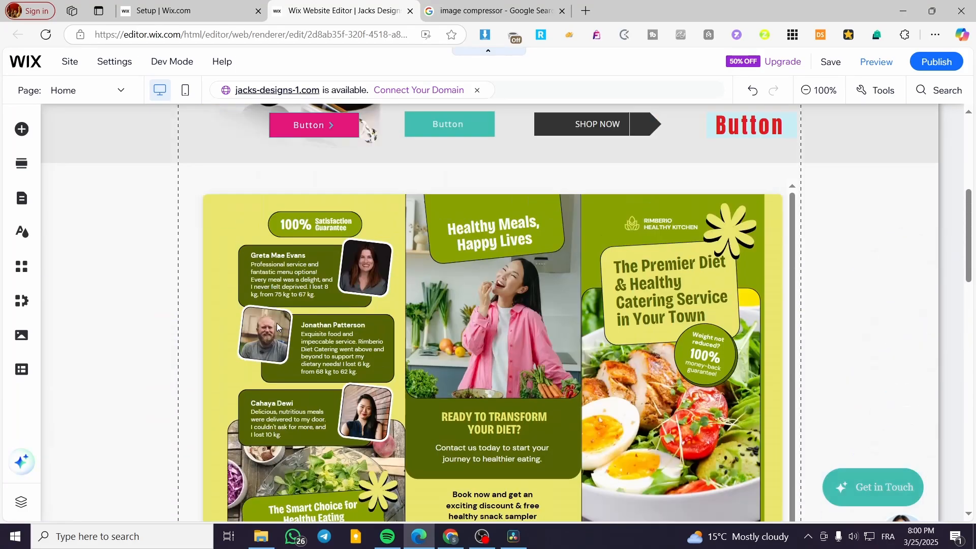
scroll(276, 322, up, 6)
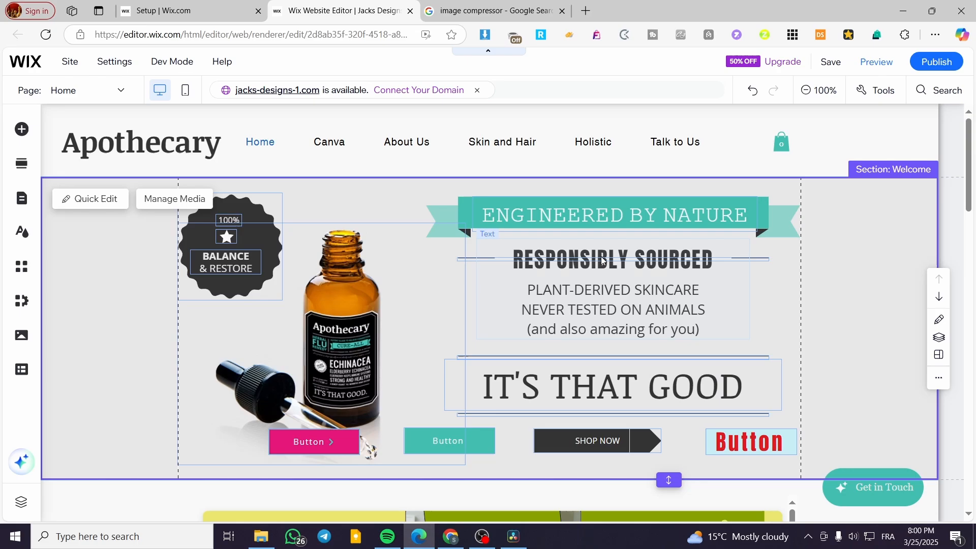
click(585, 261)
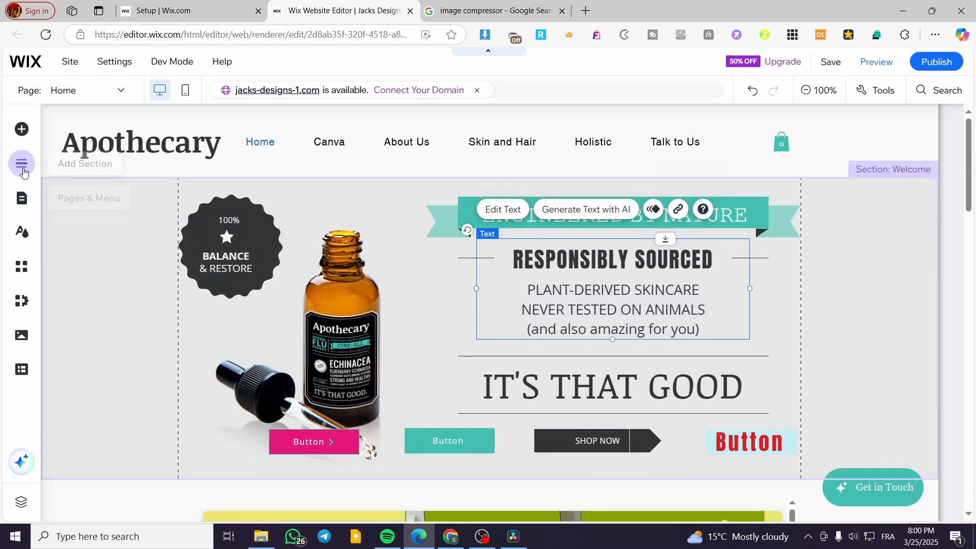
click(516, 211)
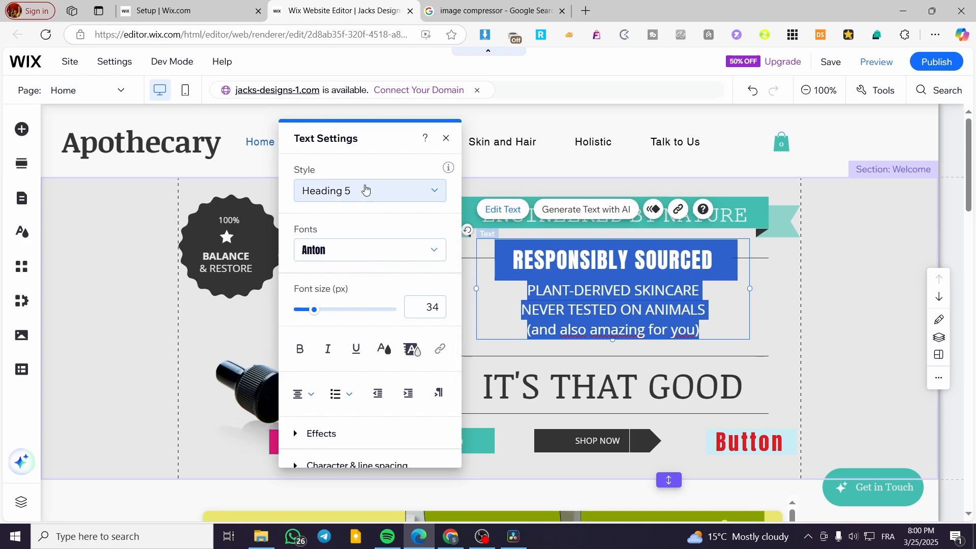
click(366, 190)
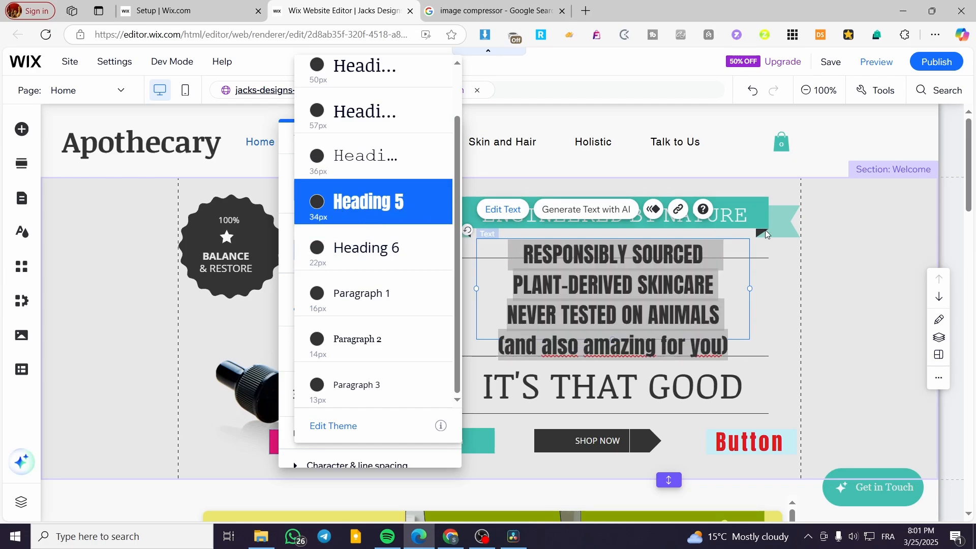
click(853, 270)
click(853, 269)
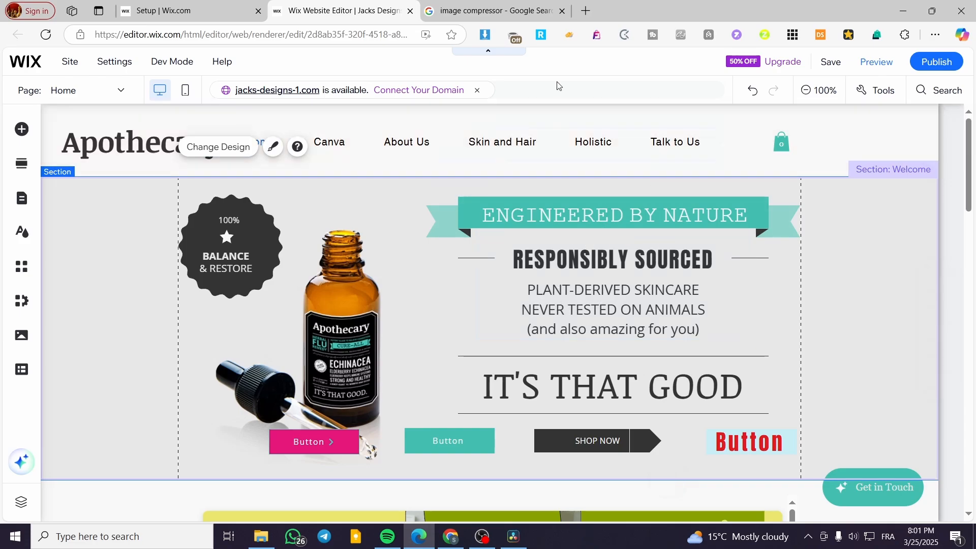
Close the Google Search tab, save the Apothecary site, dismiss the confirmation, and toggle the editor panels.
click(561, 11)
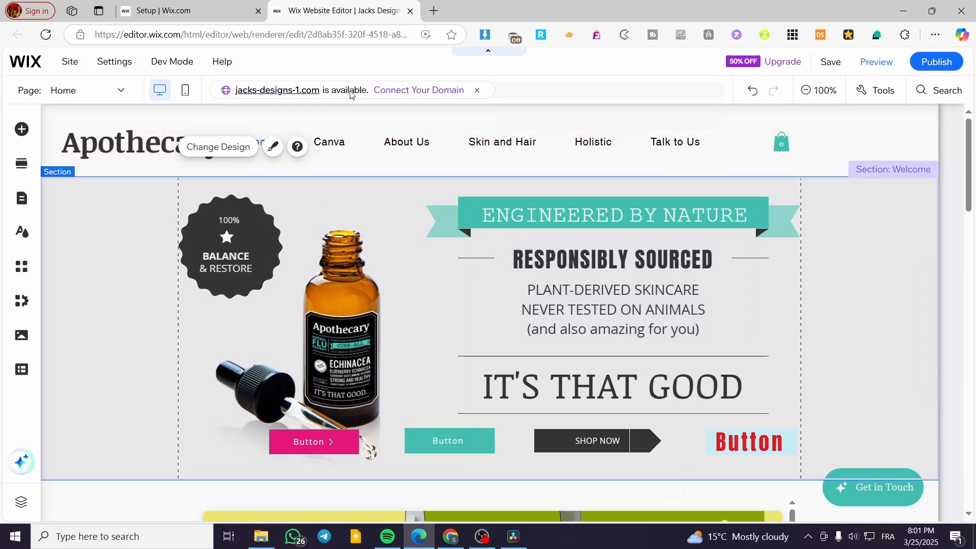
click(833, 63)
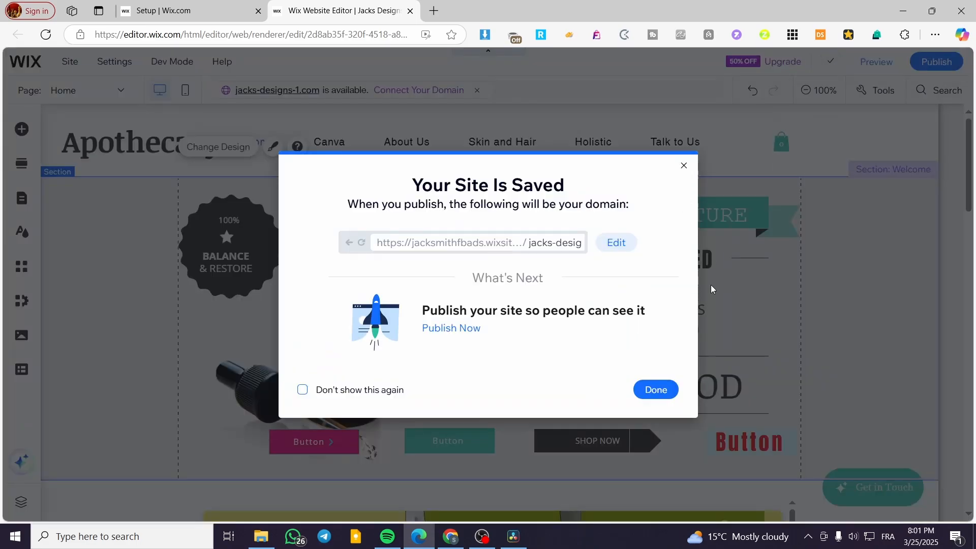
click(684, 166)
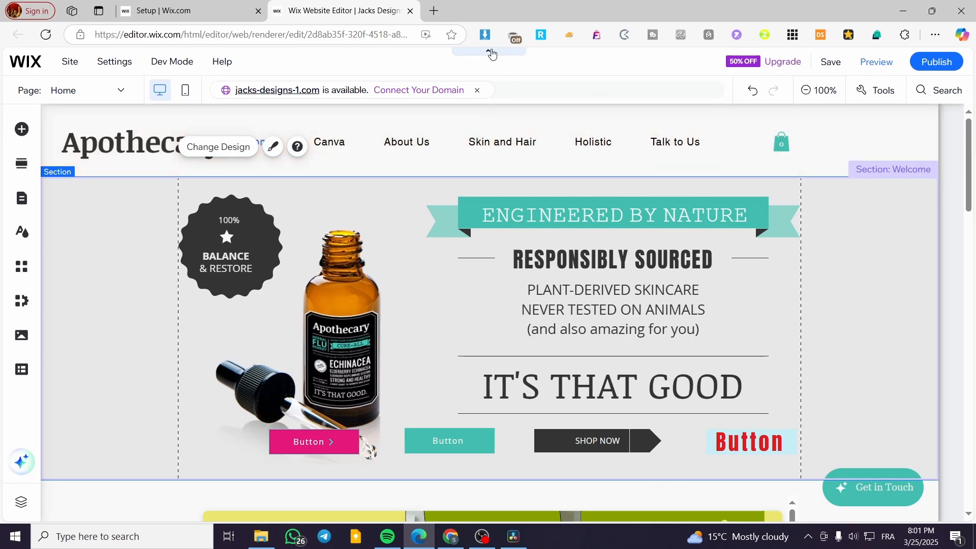
click(491, 54)
click(491, 55)
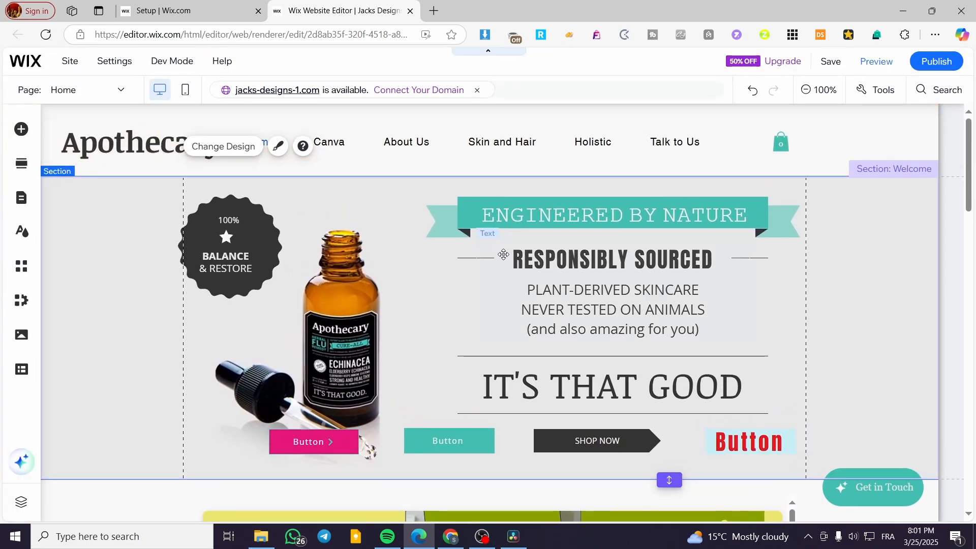